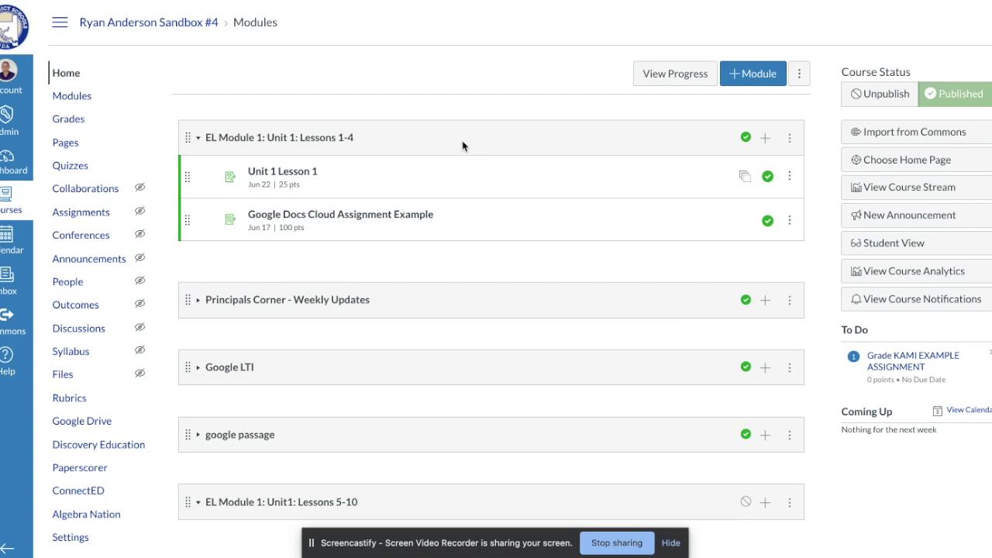
Step: Add a new Assignment item 'Kami Example Assignment' to EL Module 1: Unit 1: Lessons 1-4
left_click(764, 138)
left_click(418, 182)
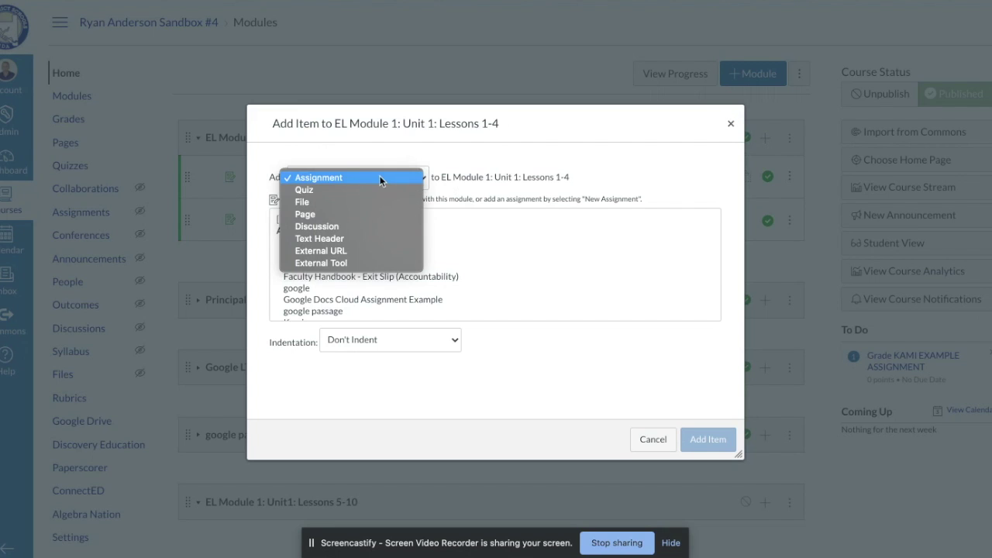
left_click(349, 177)
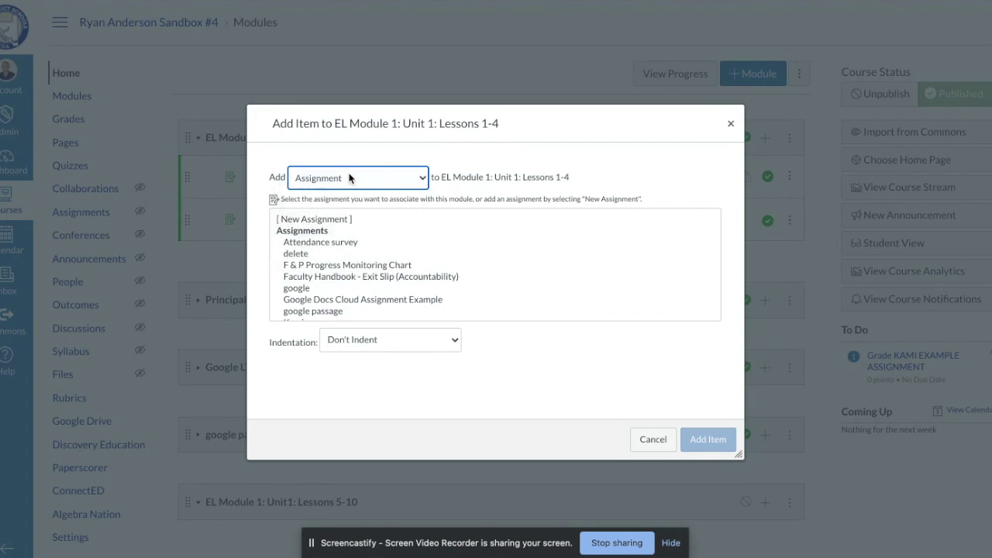
left_click(324, 222)
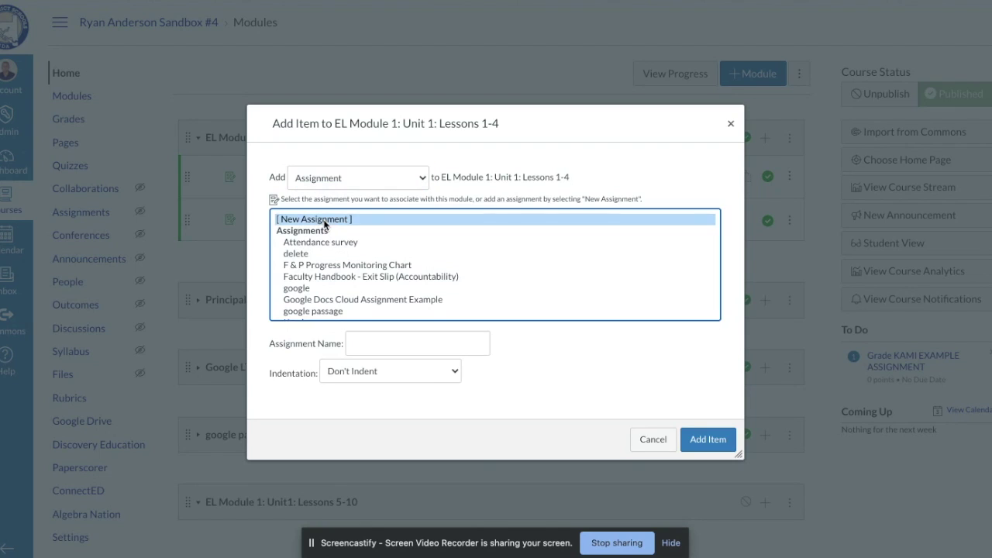
left_click(375, 337)
type("Kami ")
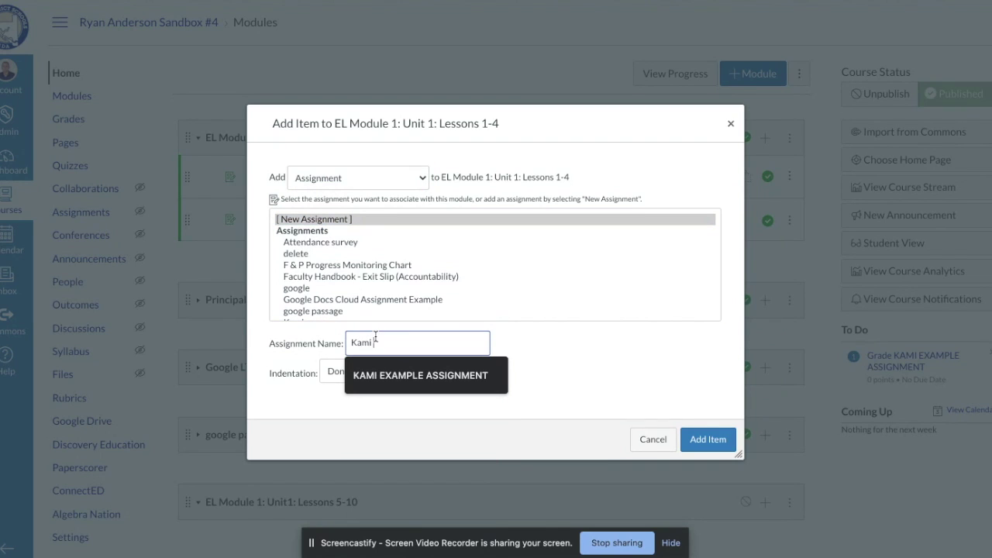
type("Example Aig")
key("BackSpace")
key("BackSpace")
type("ssignment")
left_click(707, 440)
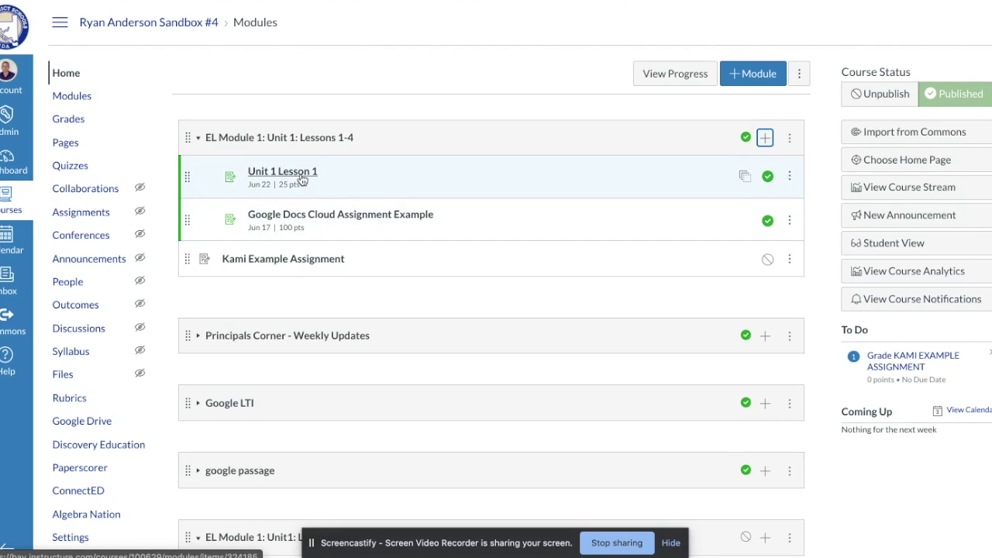
Step: Edit Kami Example Assignment and enter the description 'Instructions for assignment go in this box ...'
left_click(301, 264)
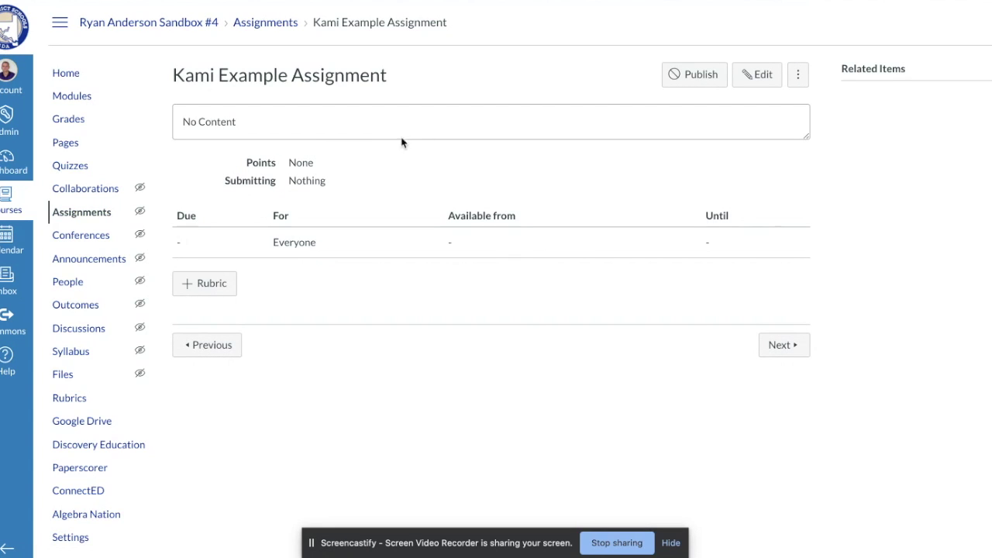
left_click(759, 77)
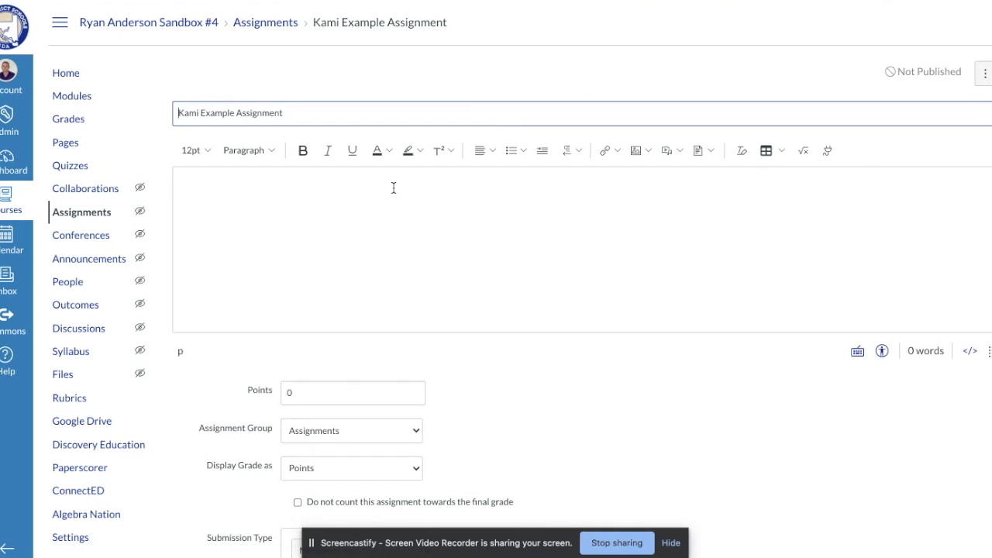
left_click(390, 197)
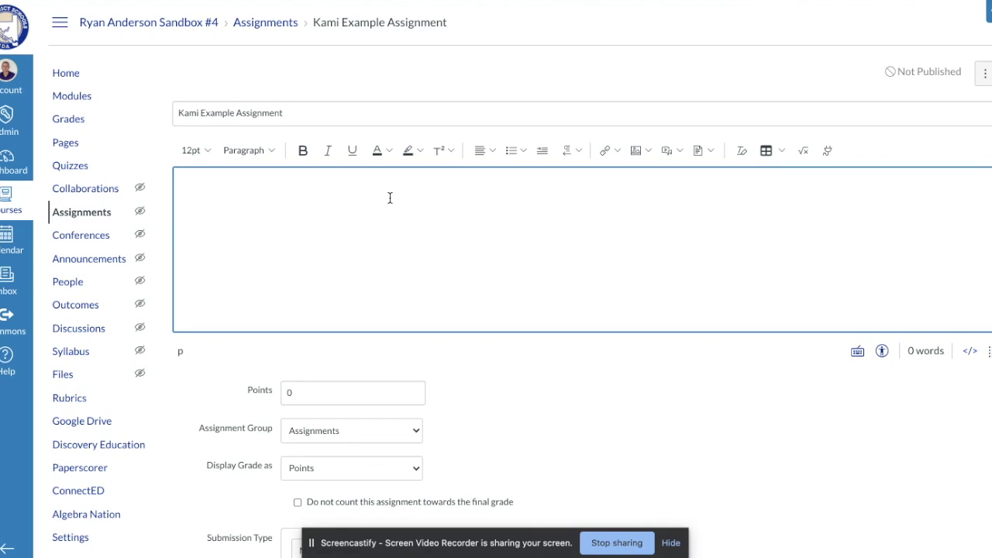
type("Instructions for assignment go in this box ...")
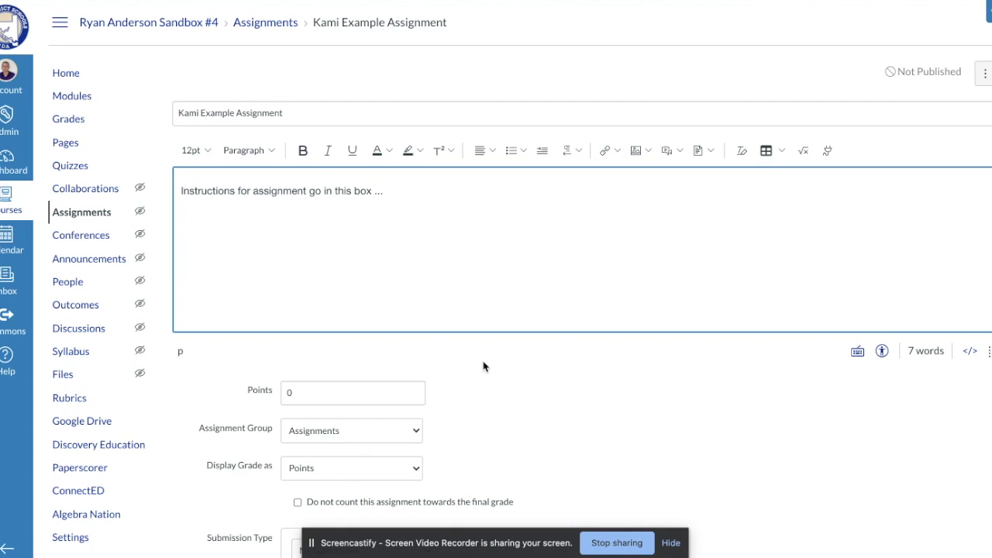
Step: Set the assignment's points to 100
scroll(482, 366, "down", 5)
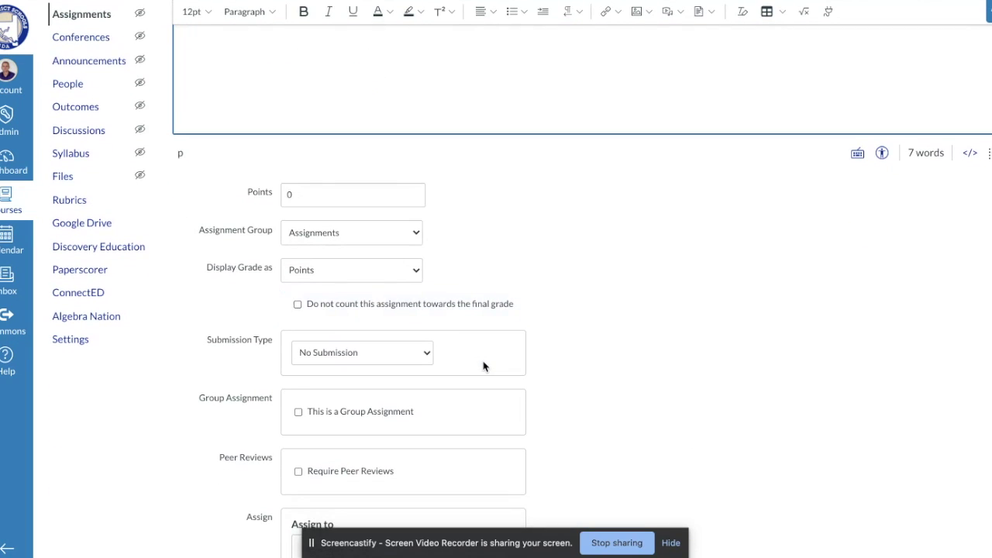
left_click(341, 194)
double_click(341, 195)
type("100")
left_click(589, 271)
Step: Set Display Grade as to Percentage
scroll(589, 271, "down", 2)
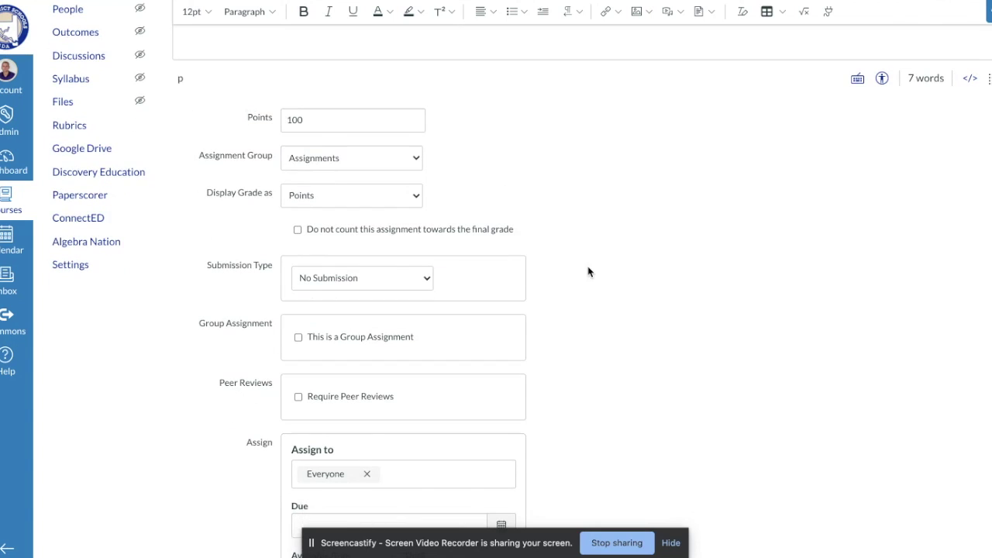
left_click(407, 193)
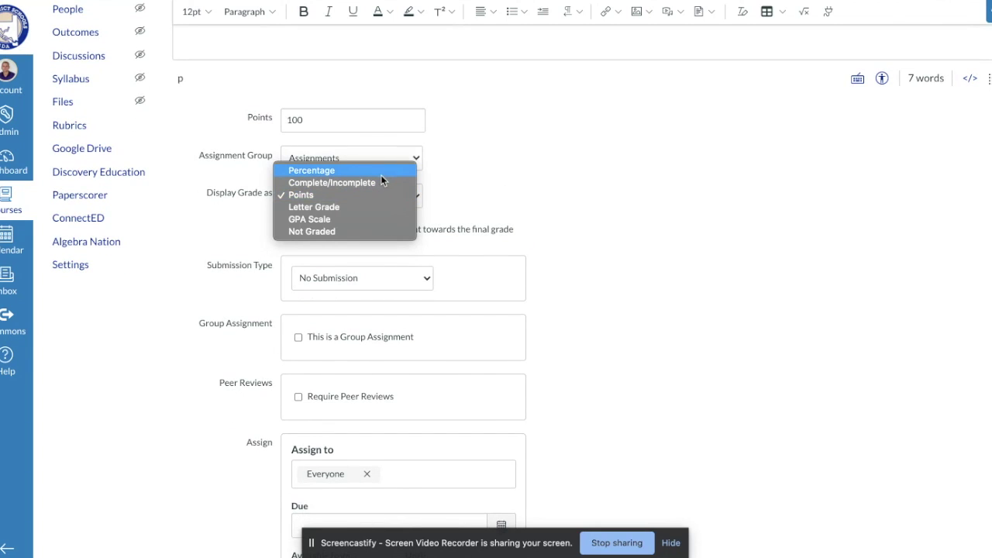
left_click(383, 172)
Step: Set the submission type to External Tool
scroll(507, 306, "down", 1)
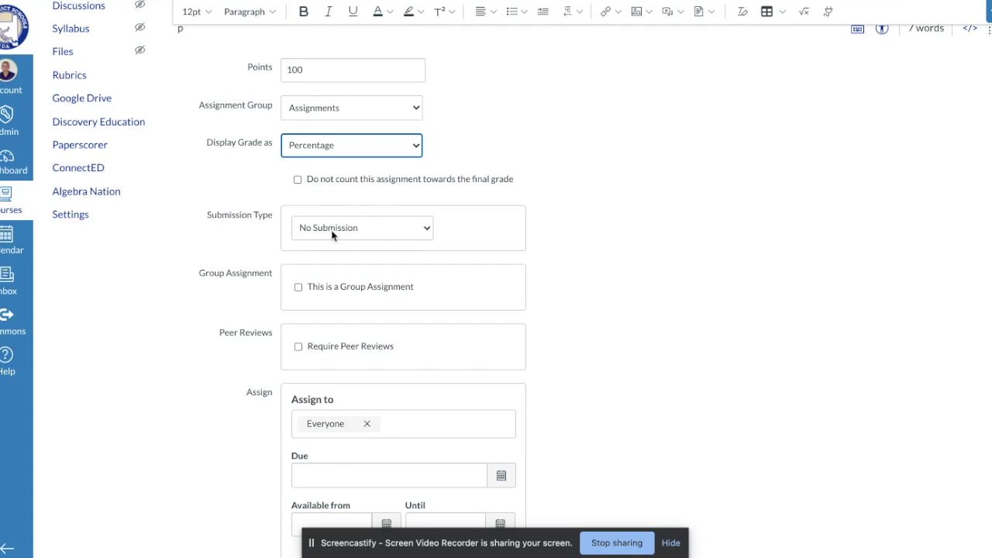
left_click(396, 233)
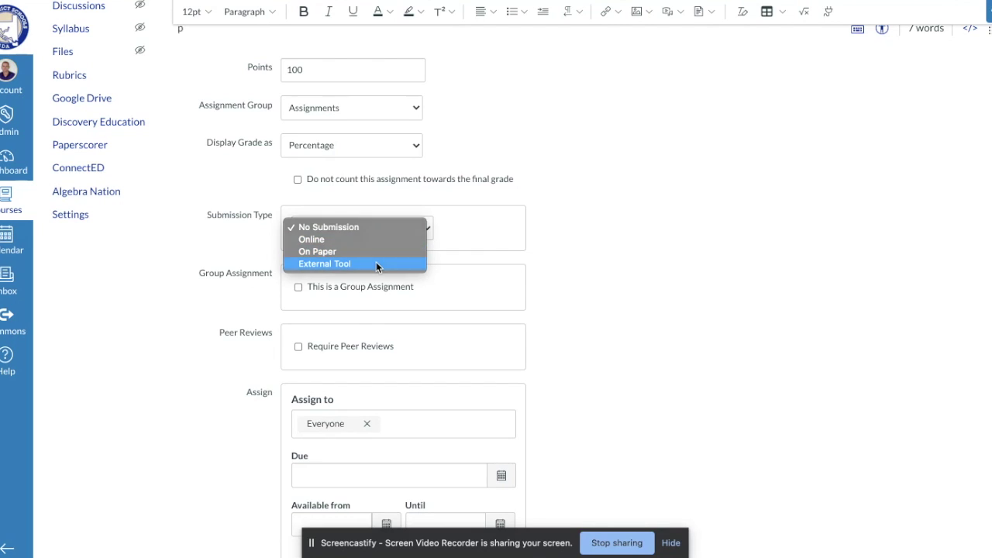
left_click(376, 265)
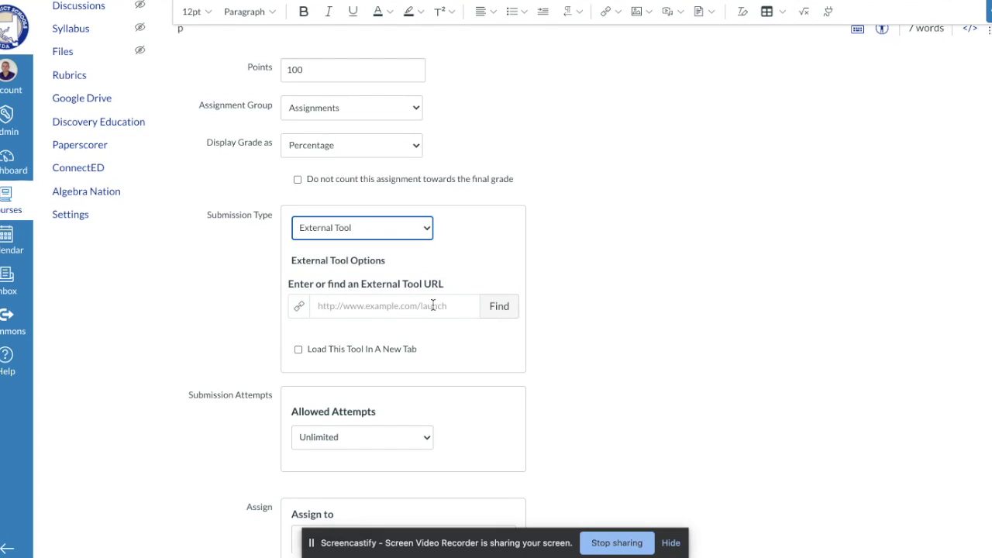
Step: Pick Kami Google Drive Assignment from the external tool list
left_click(502, 310)
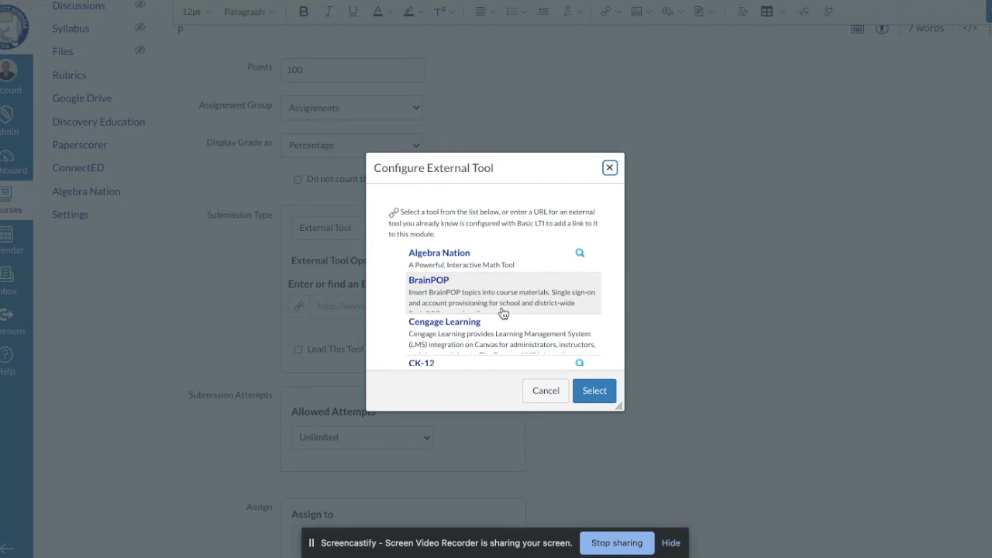
left_click_drag(617, 407, 752, 501)
scroll(546, 356, "down", 4)
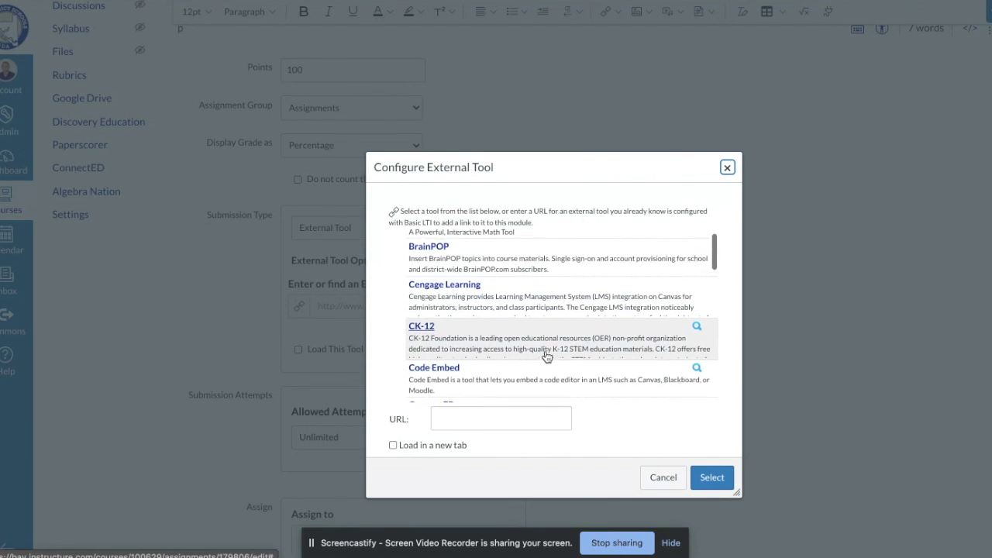
scroll(546, 357, "down", 4)
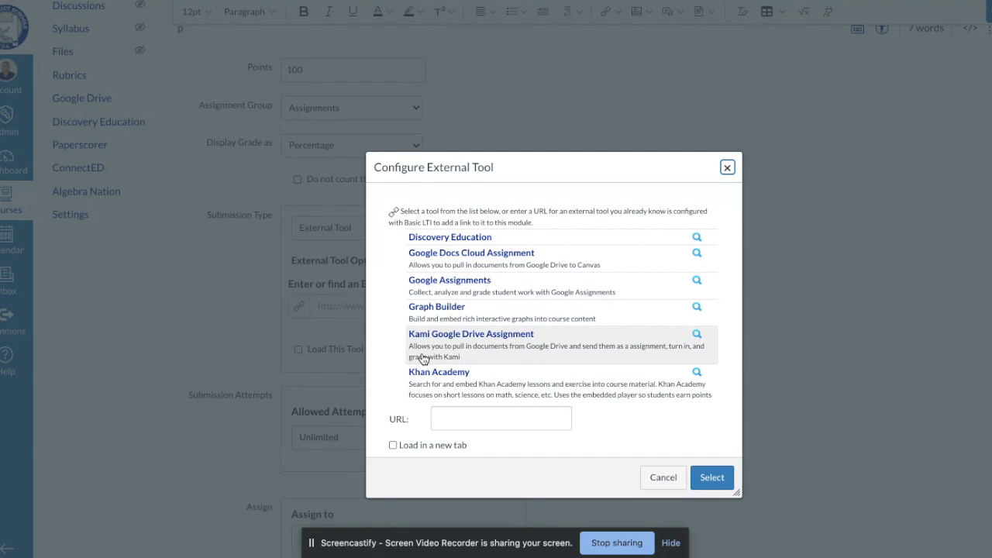
left_click(504, 337)
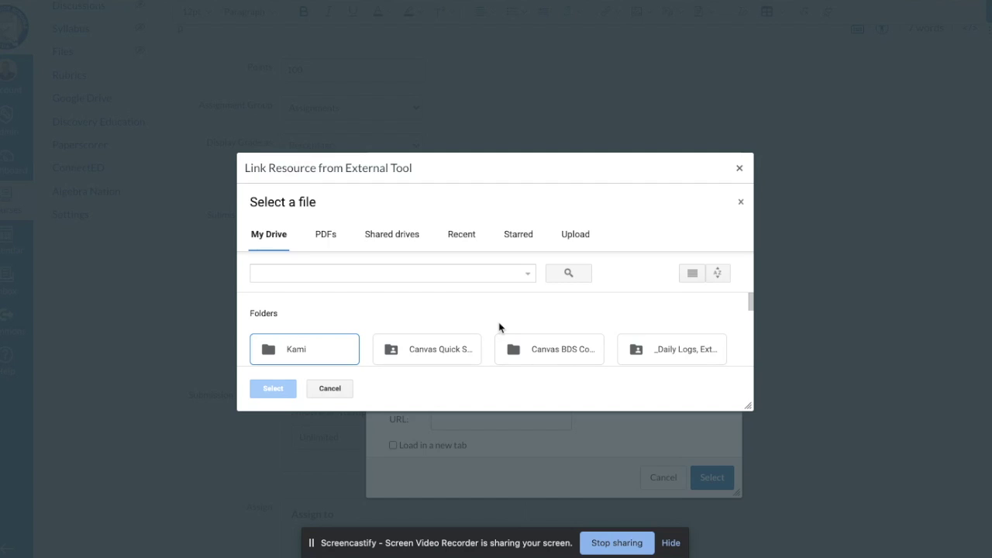
Step: Select PDF Kami Assignment Example.pdf from recent Drive files and confirm the Kami launch URL
left_click(463, 243)
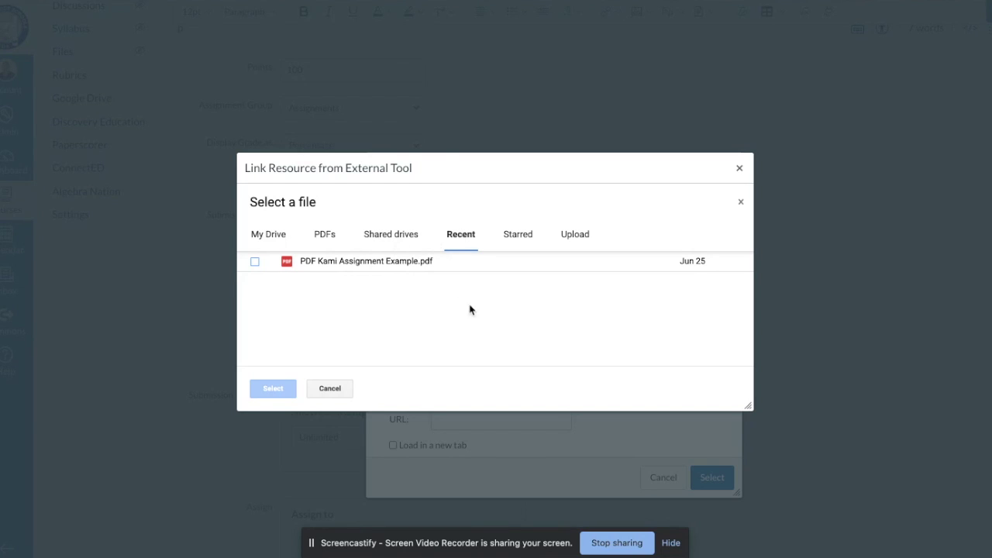
left_click(254, 262)
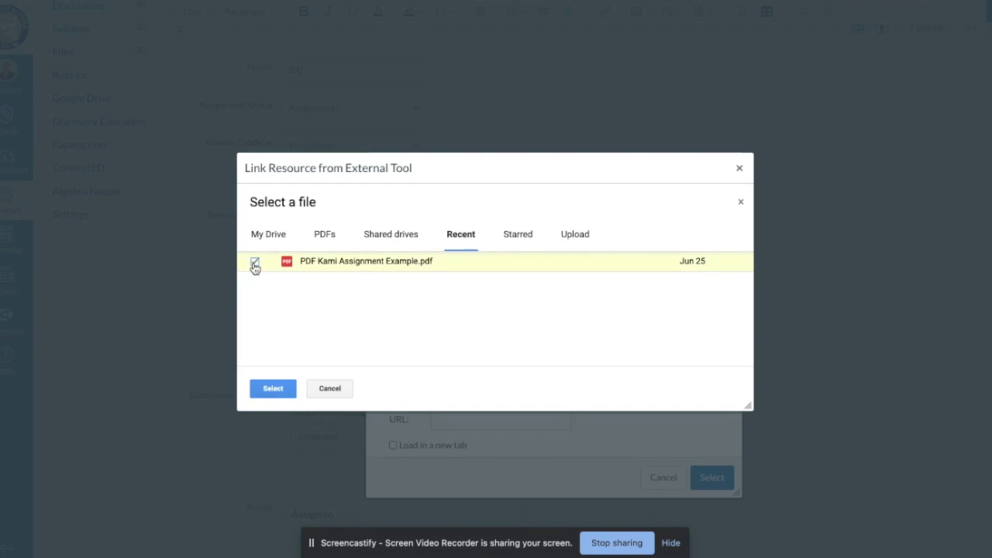
left_click(272, 388)
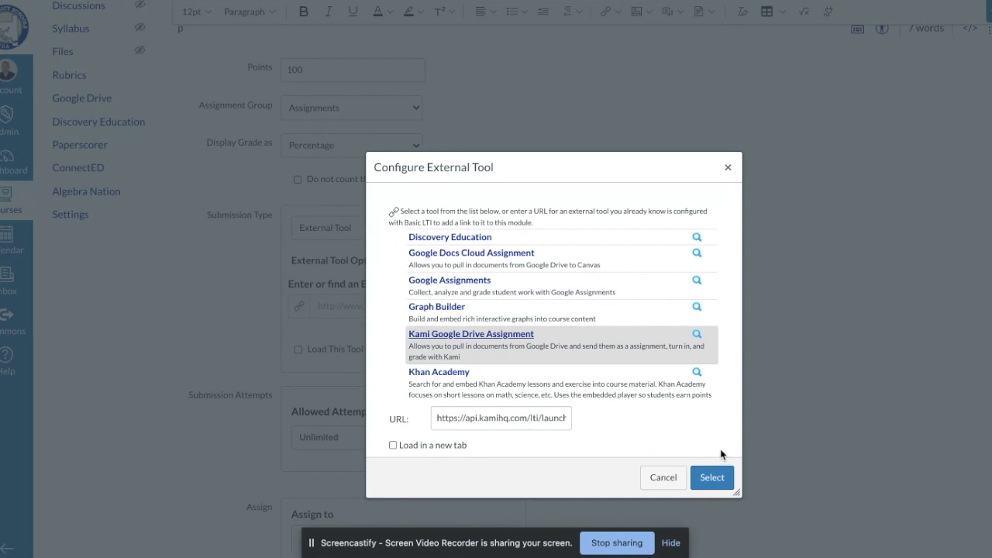
left_click(718, 477)
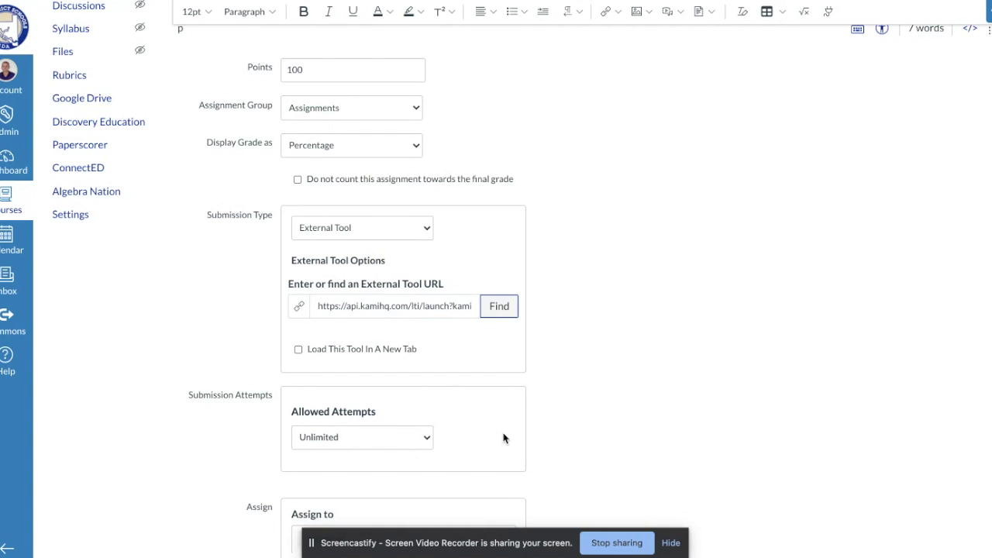
Step: Keep Allowed Attempts at Unlimited and save the assignment
scroll(504, 438, "down", 3)
scroll(503, 438, "down", 2)
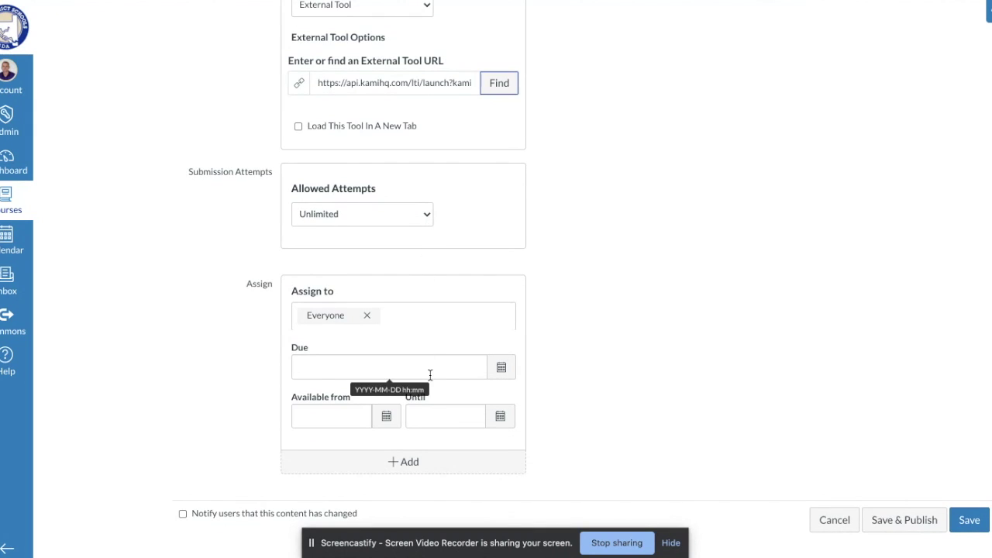
left_click(359, 222)
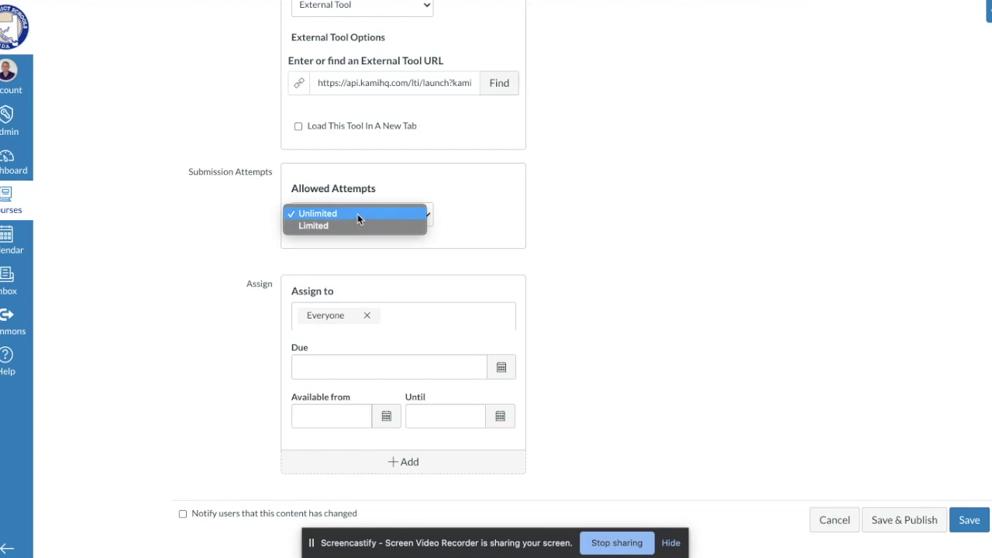
left_click(357, 216)
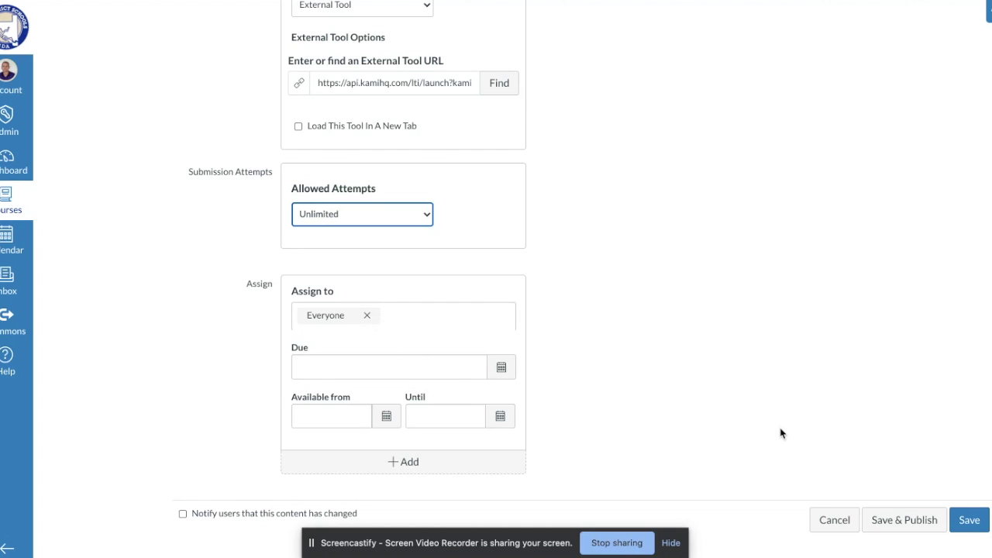
left_click(959, 523)
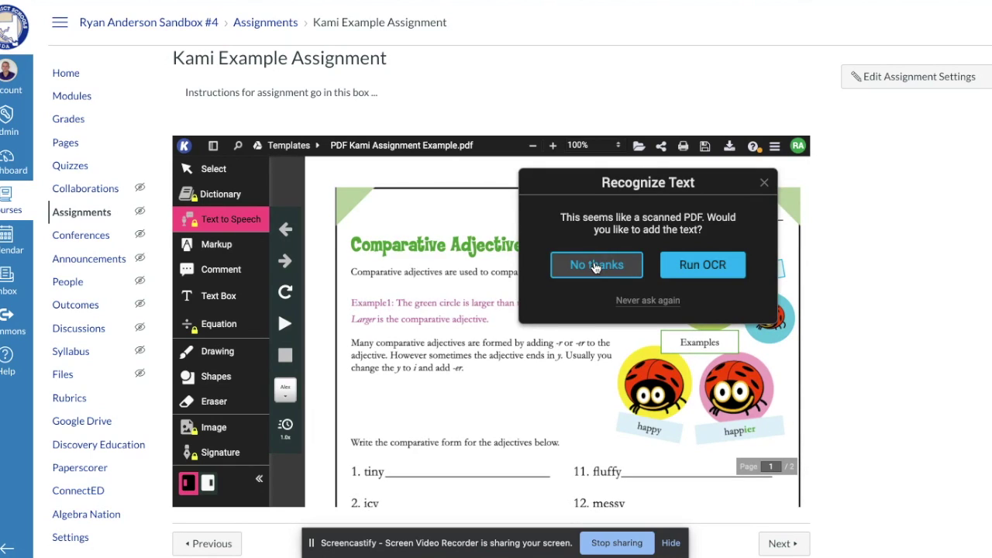
Step: Decline text recognition for the PDF with 'No thanks'
left_click(595, 265)
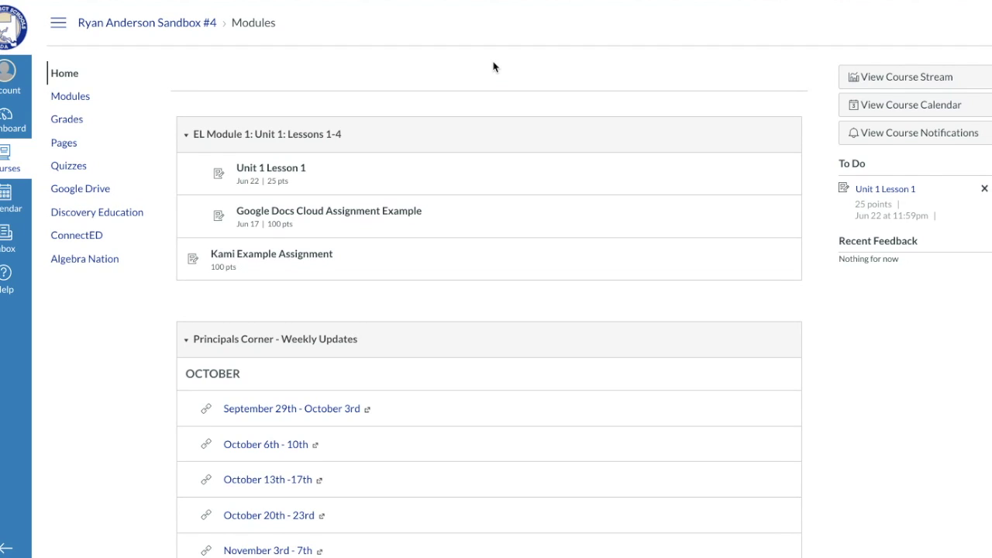
Step: Open Kami Example Assignment from the module list
left_click(248, 262)
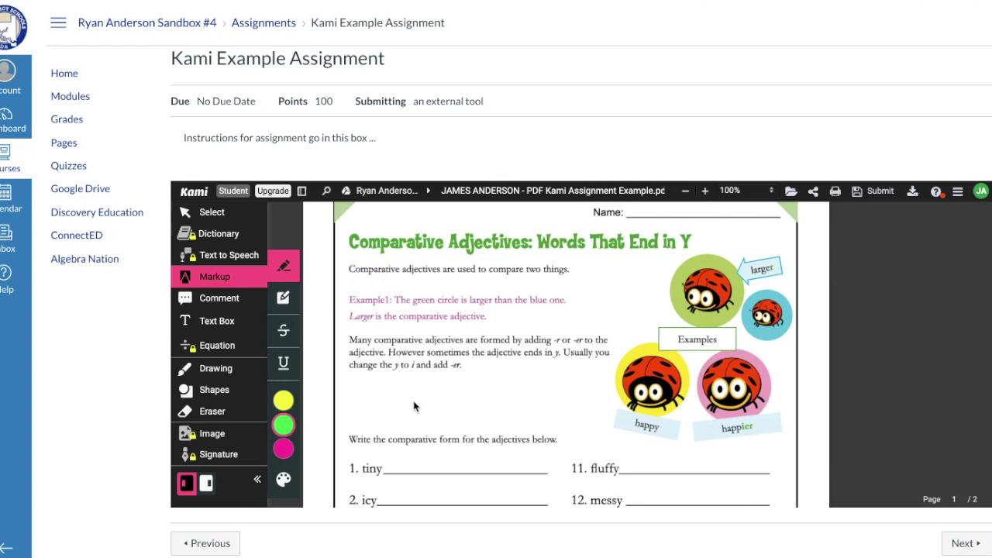
scroll(413, 406, "down", 1)
scroll(413, 406, "up", 1)
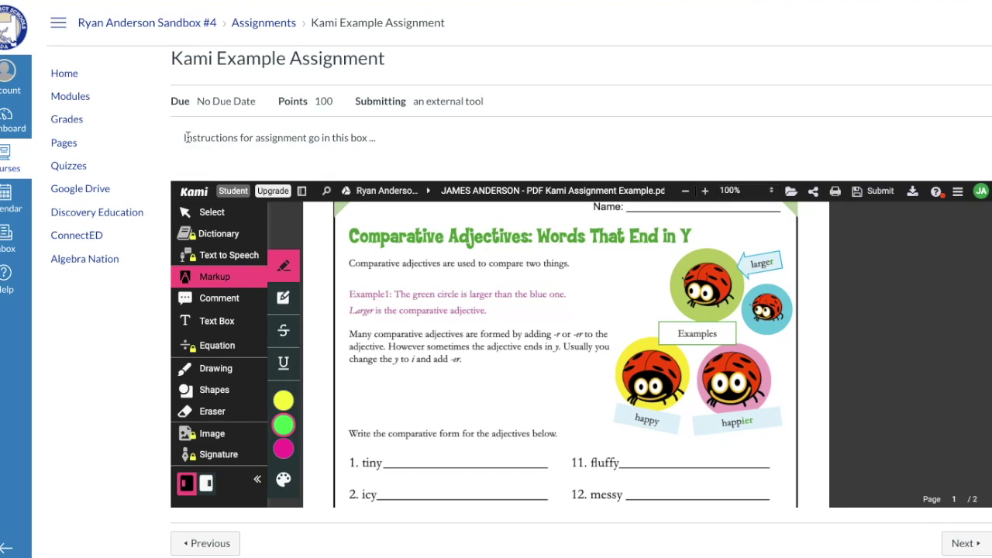
left_click_drag(183, 137, 380, 149)
left_click(380, 149)
scroll(410, 269, "up", 1)
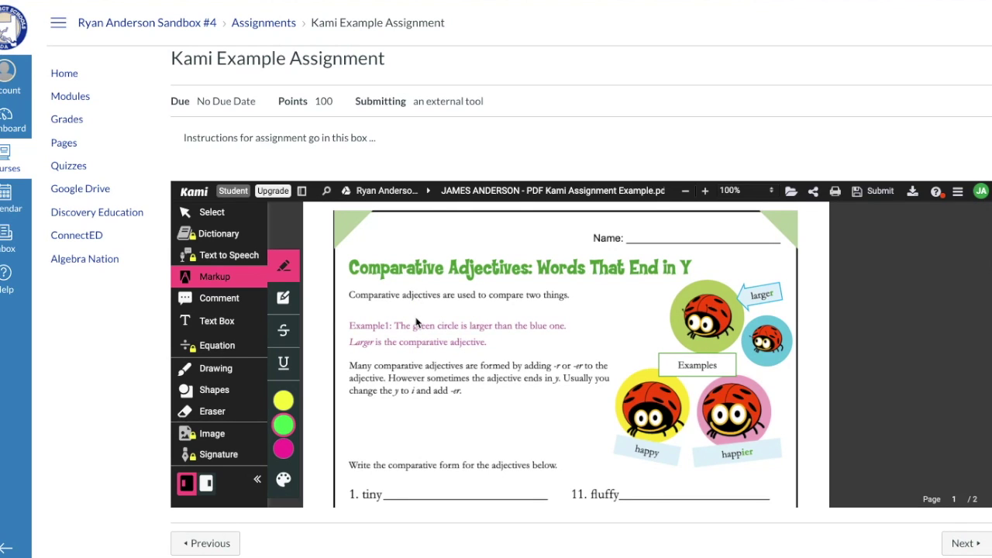
scroll(416, 319, "down", 1)
scroll(416, 322, "down", 1)
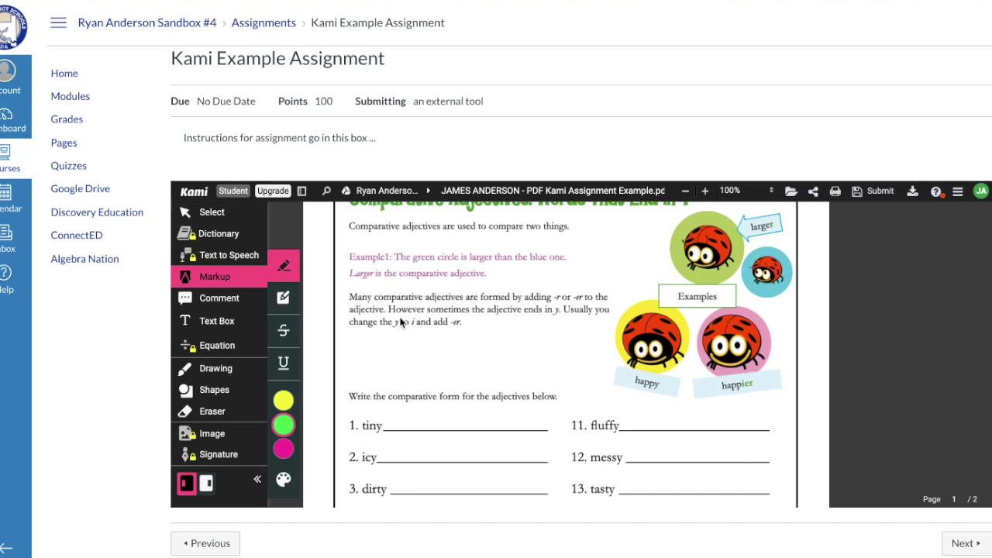
Step: Add a black text box reading 'Type answers ...' after 1. tiny
left_click(217, 321)
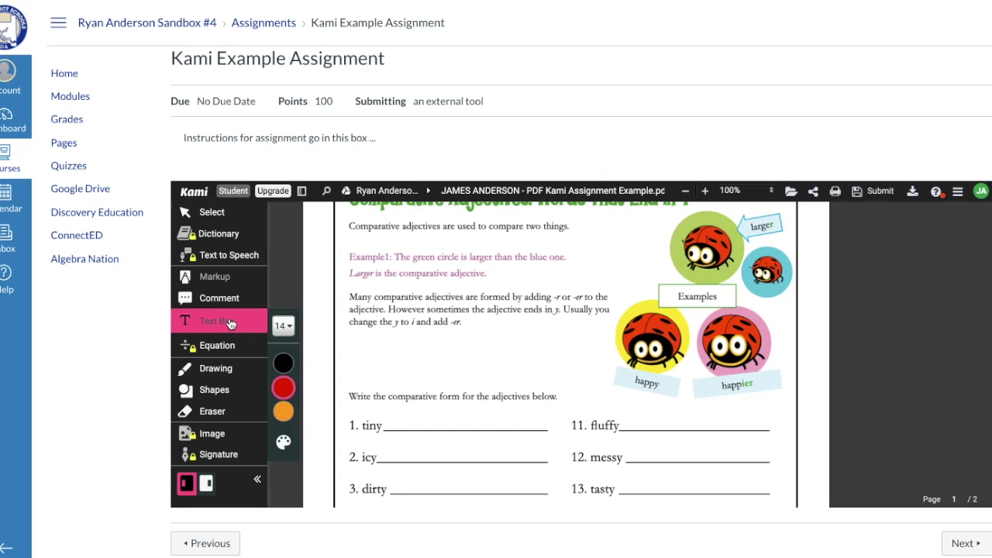
mouse_move(281, 434)
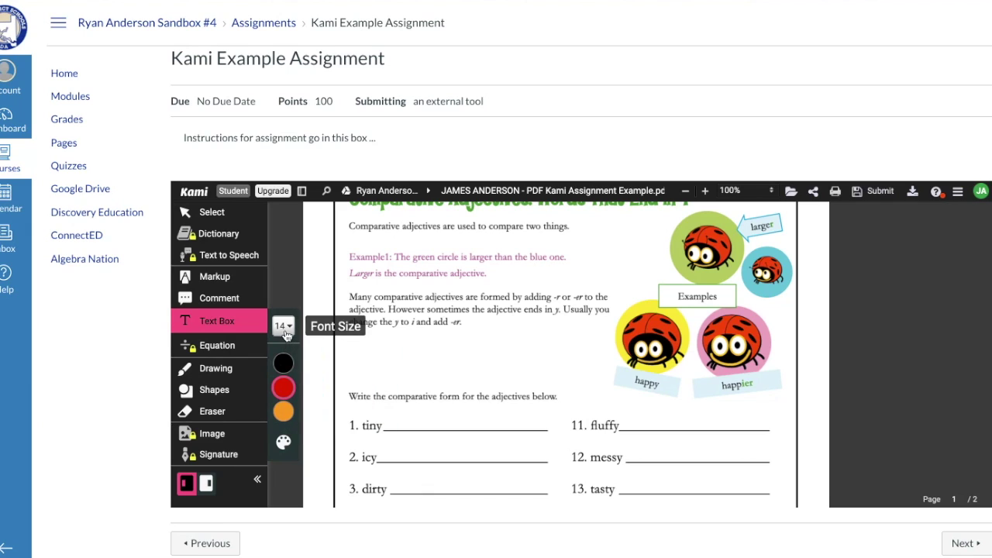
left_click(283, 364)
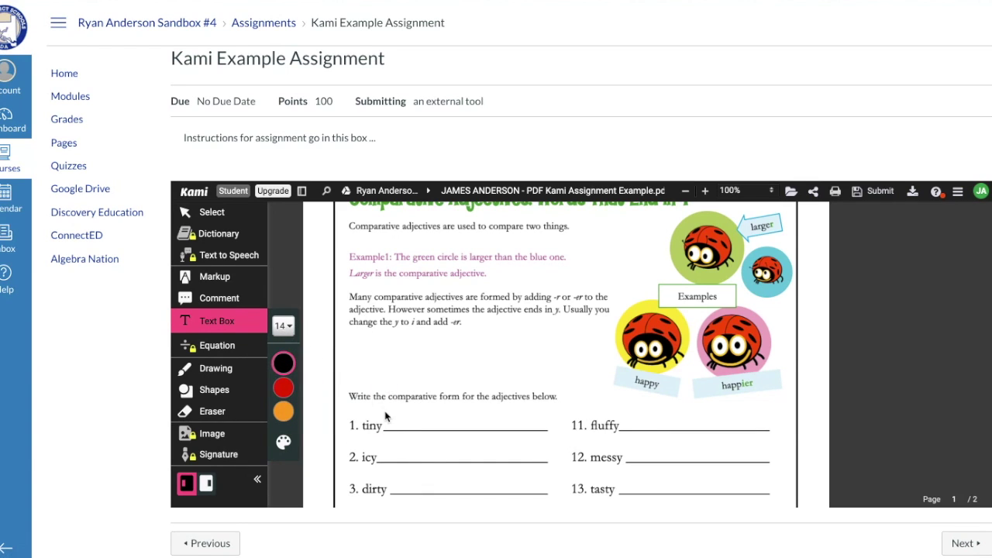
left_click(388, 426)
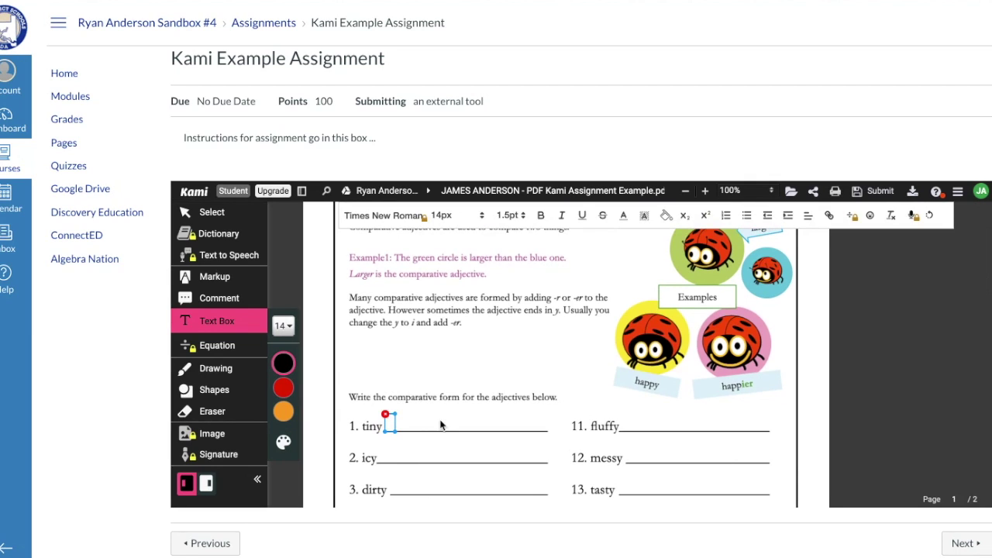
type("Type answers ...")
left_click(391, 457)
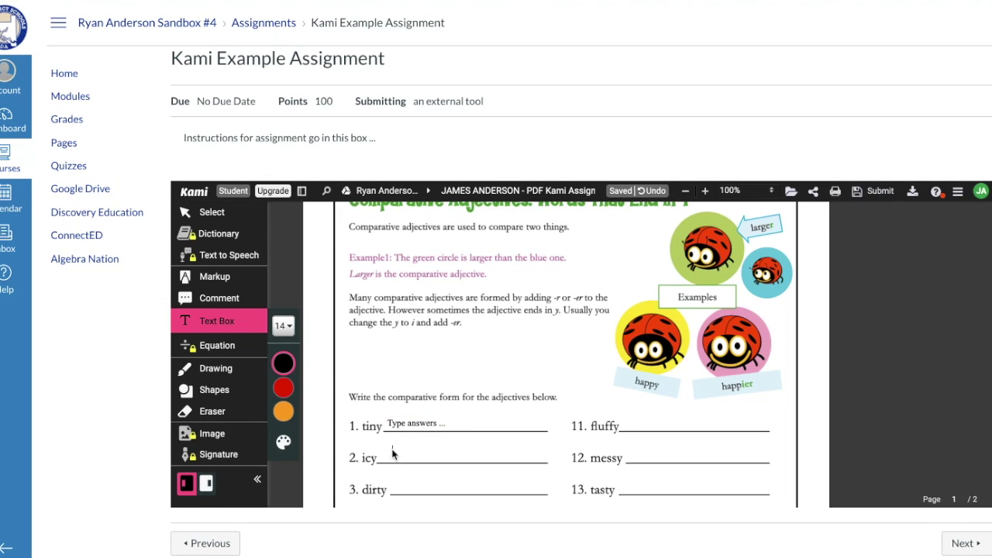
Step: Add a text box reading 'Type answers ...' after 2. icy
left_click(392, 449)
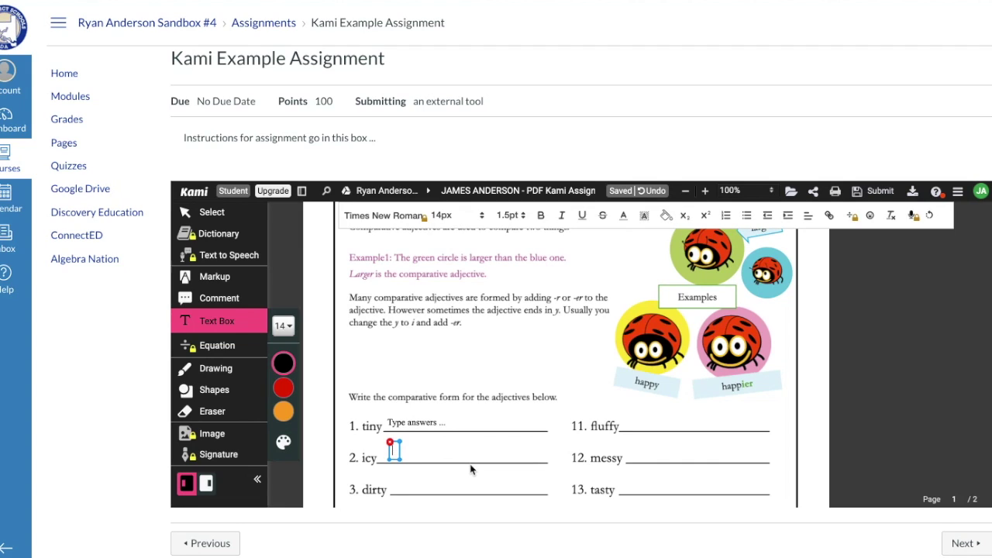
type("Type answers ...")
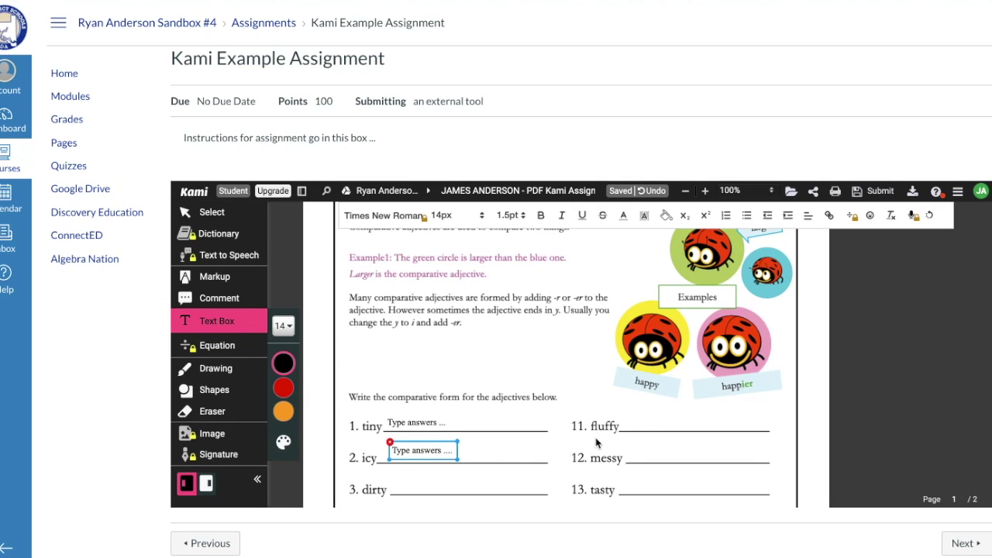
left_click(647, 425)
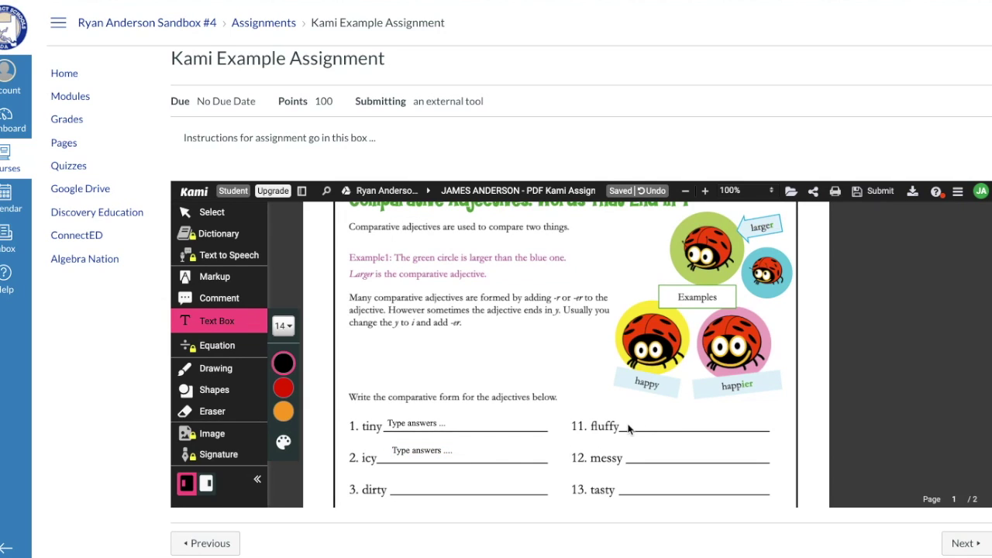
Step: Discard the empty text box by 12. messy and start one after 3. dirty
left_click(626, 457)
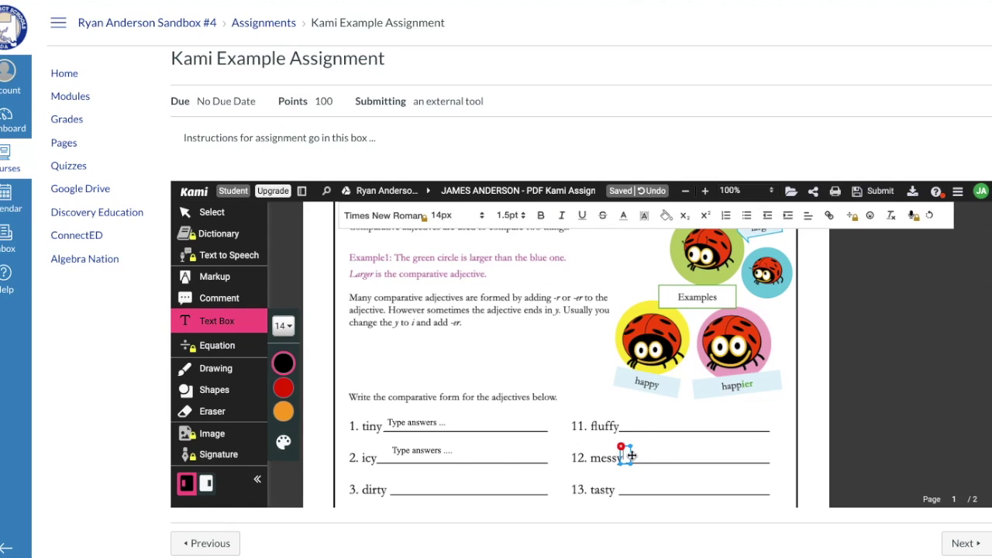
key("Escape")
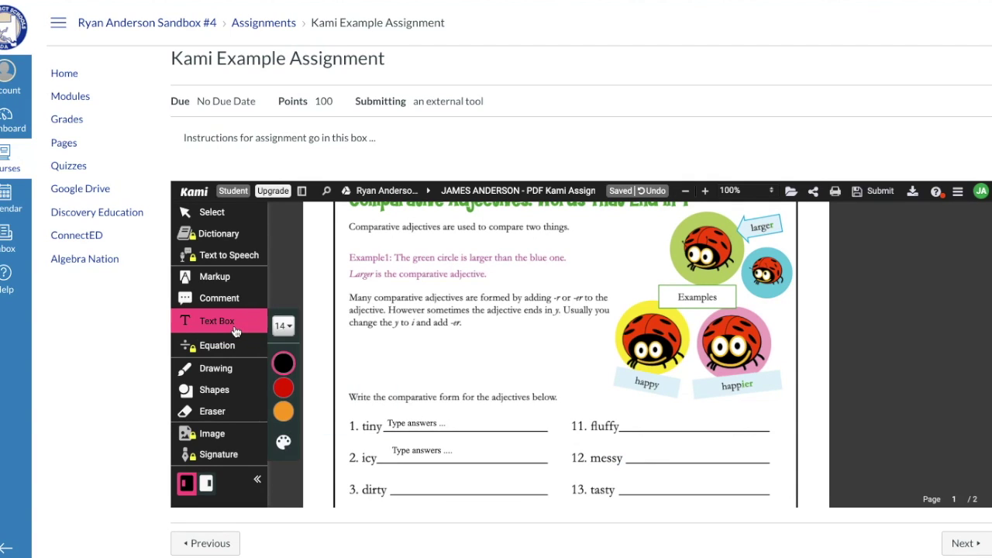
left_click(453, 458)
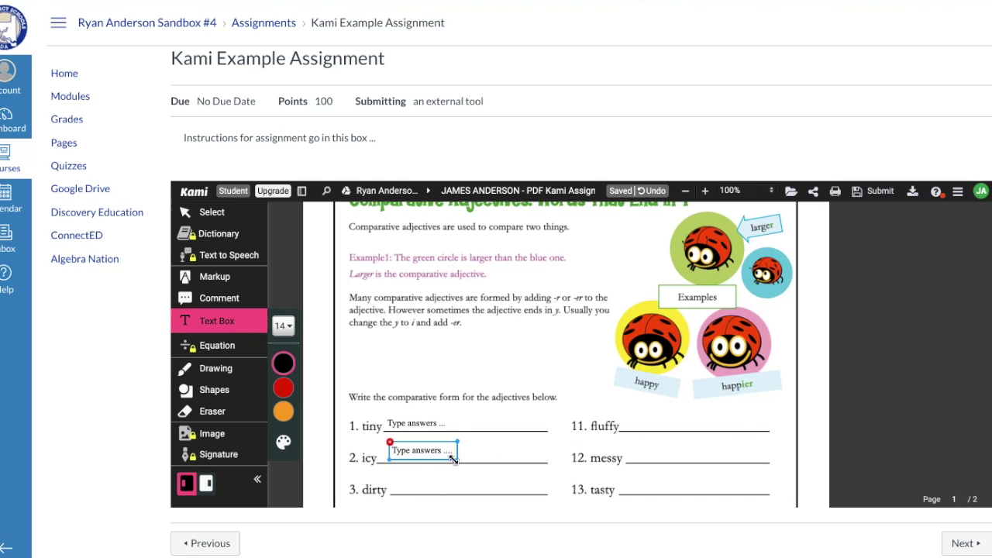
left_click(398, 489)
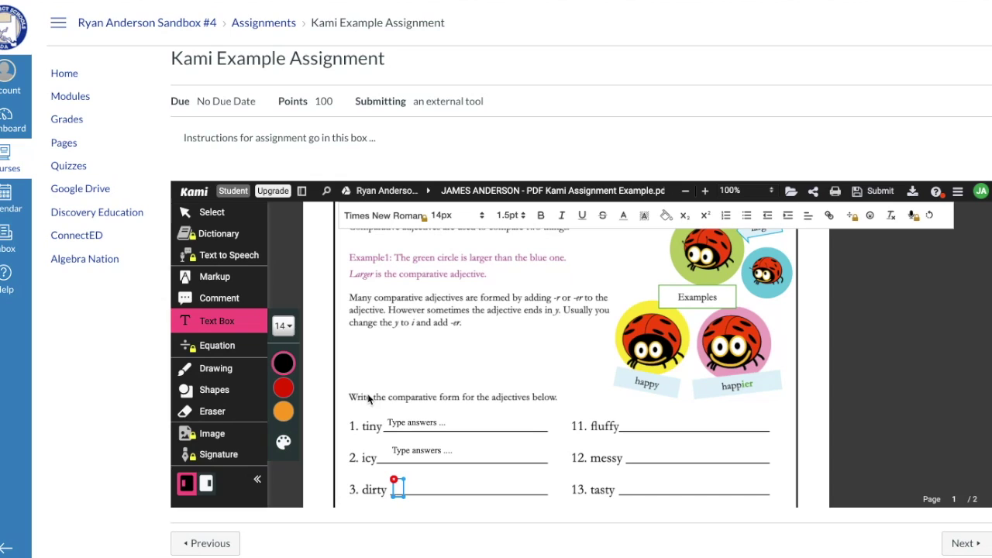
left_click(218, 279)
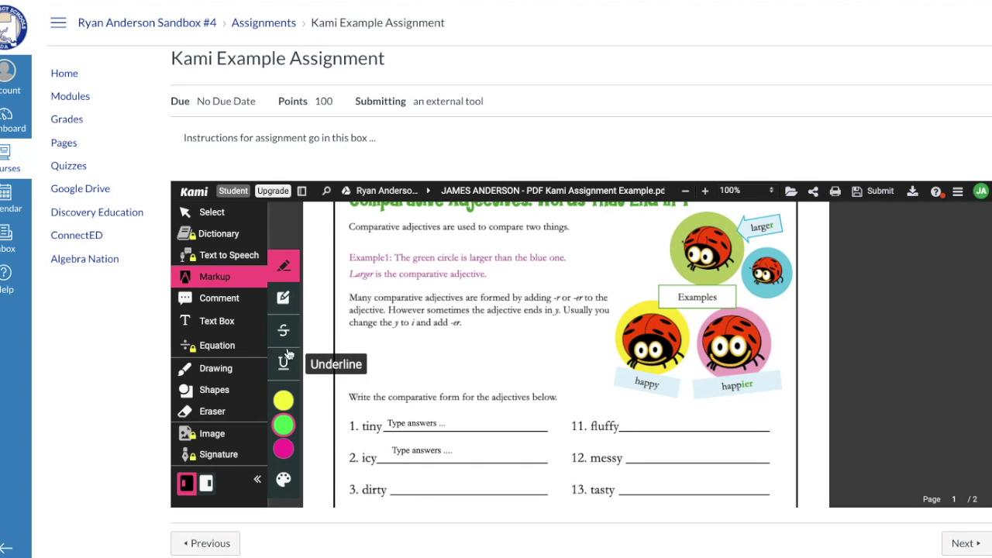
Step: Box-highlight the instruction line and the words Many and However in yellow
mouse_move(286, 388)
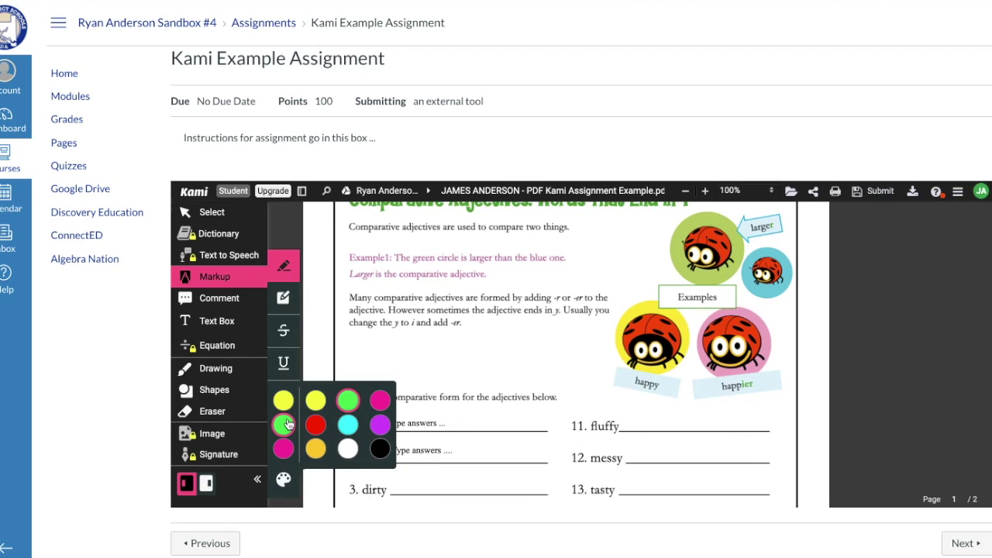
left_click(284, 401)
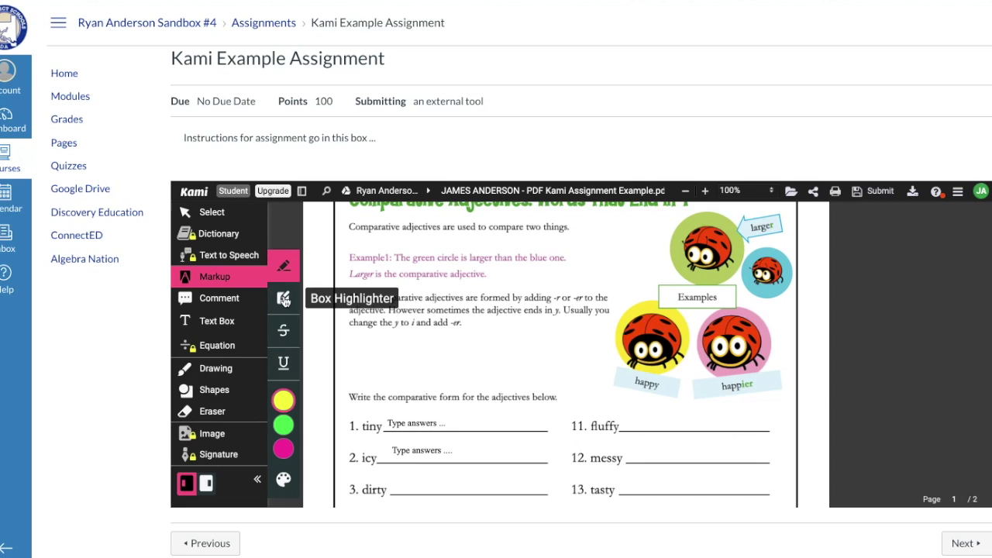
left_click(284, 300)
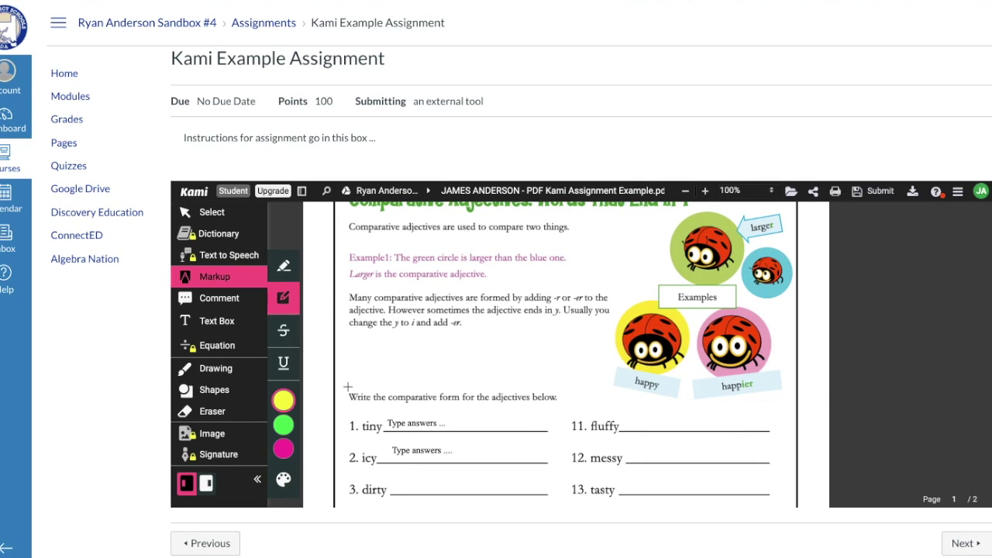
mouse_move(348, 386)
left_mouse_down()
mouse_move(352, 398)
mouse_move(422, 409)
mouse_move(558, 415)
left_mouse_up()
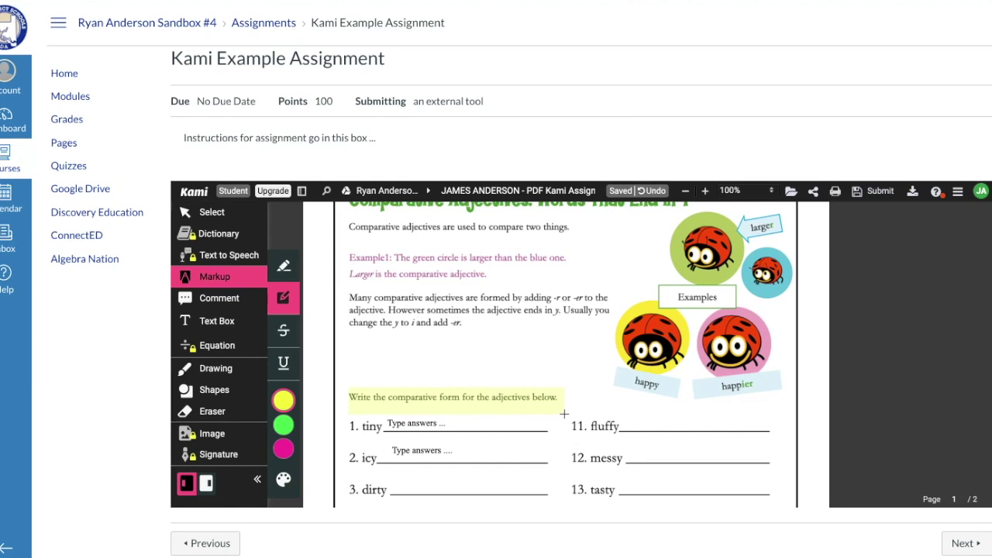
scroll(474, 384, "up", 1)
scroll(474, 383, "up", 2)
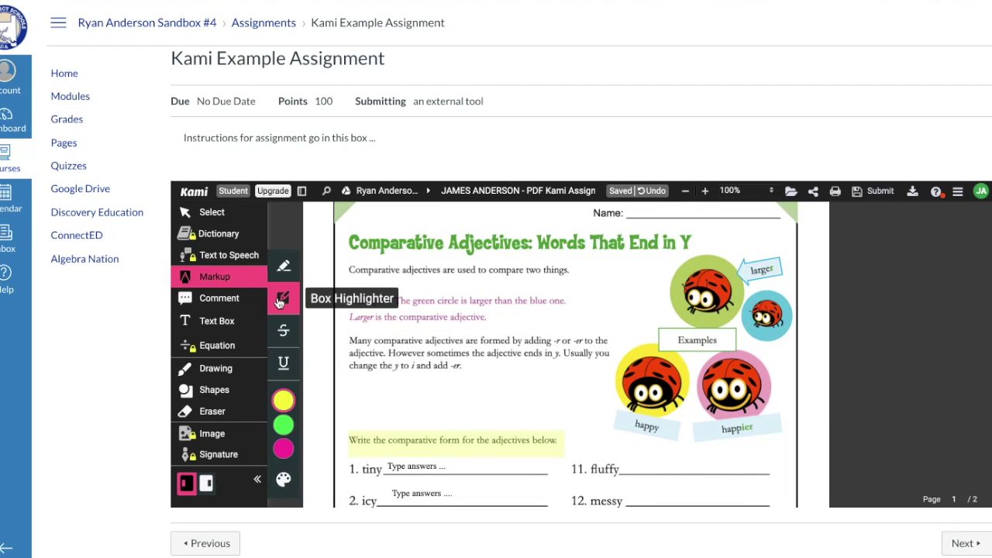
left_click_drag(346, 335, 372, 344)
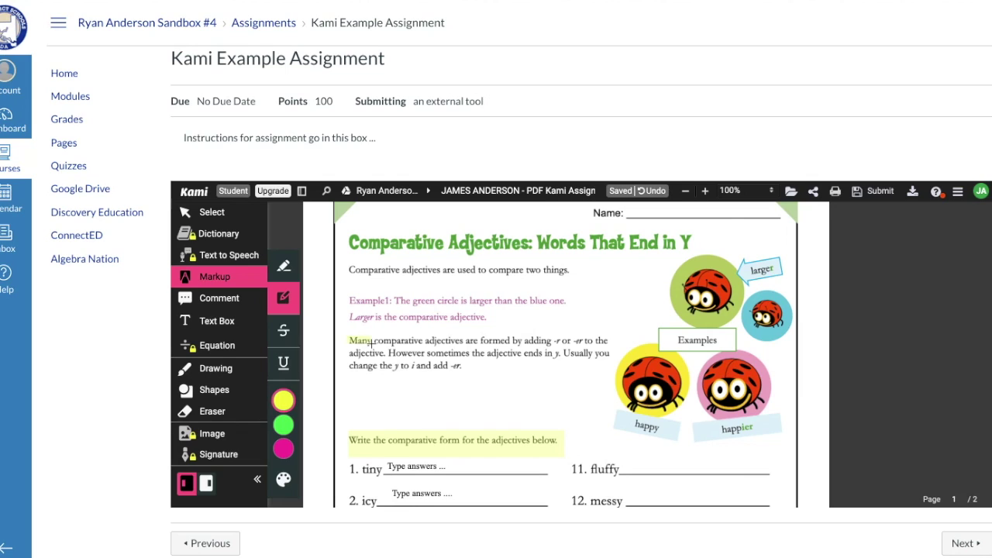
left_click_drag(387, 346, 426, 356)
Step: Switch the highlight colour to pink and highlight 'ends in'
left_click(283, 448)
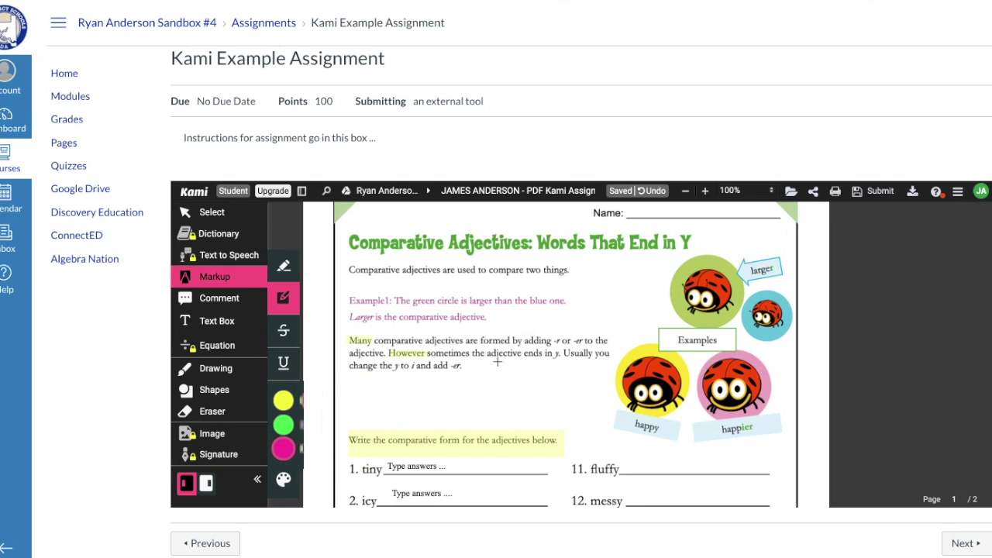
left_click_drag(524, 353, 612, 360)
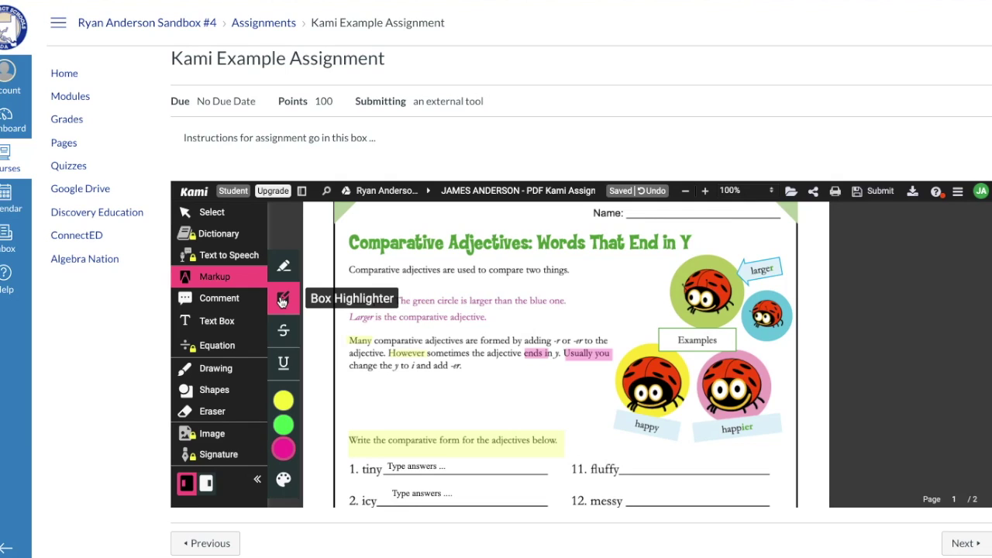
left_click(238, 324)
left_click(234, 277)
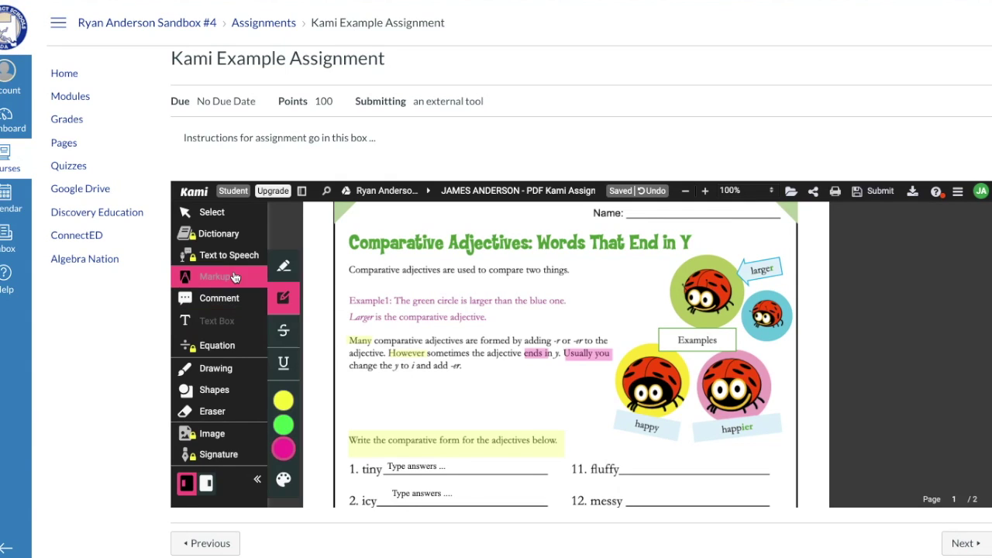
left_click(234, 322)
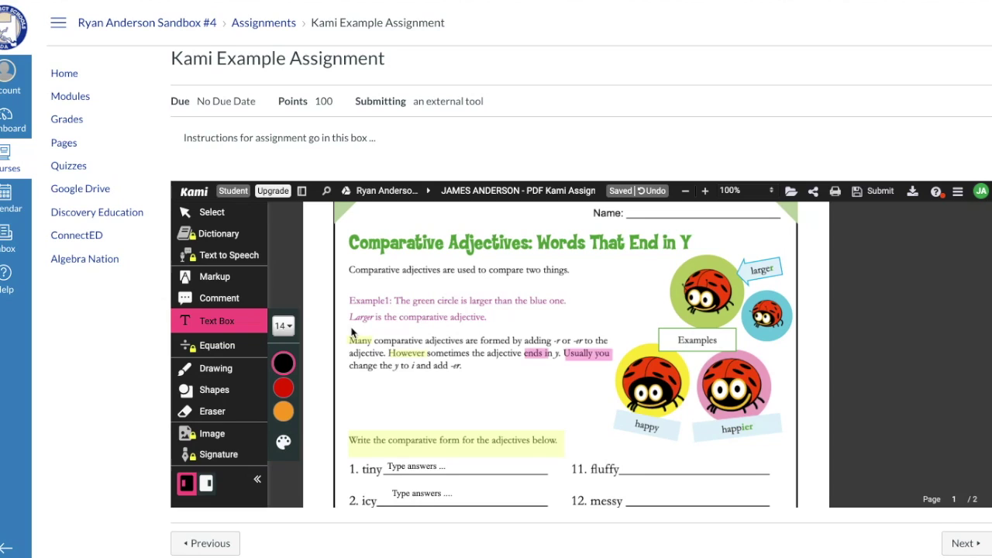
left_click(215, 214)
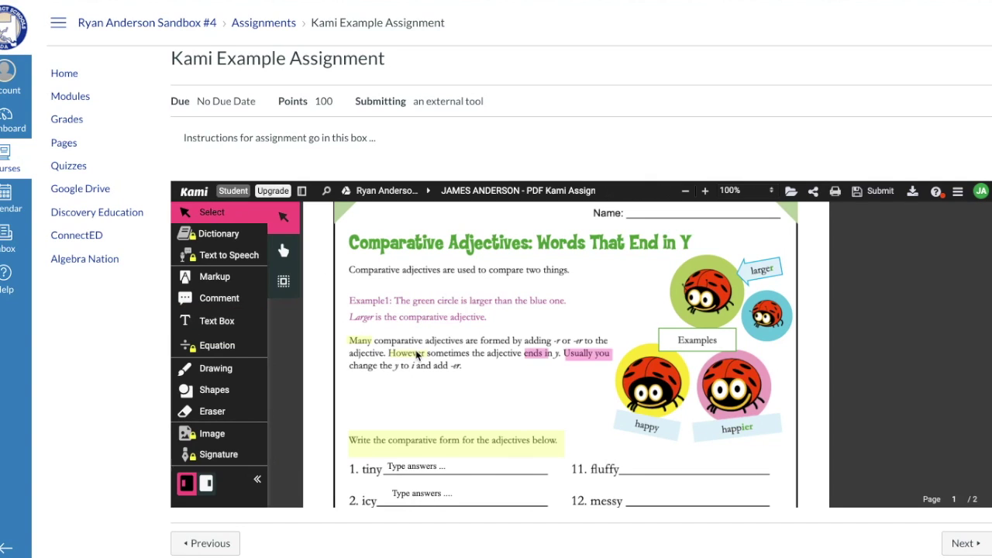
left_click(534, 354)
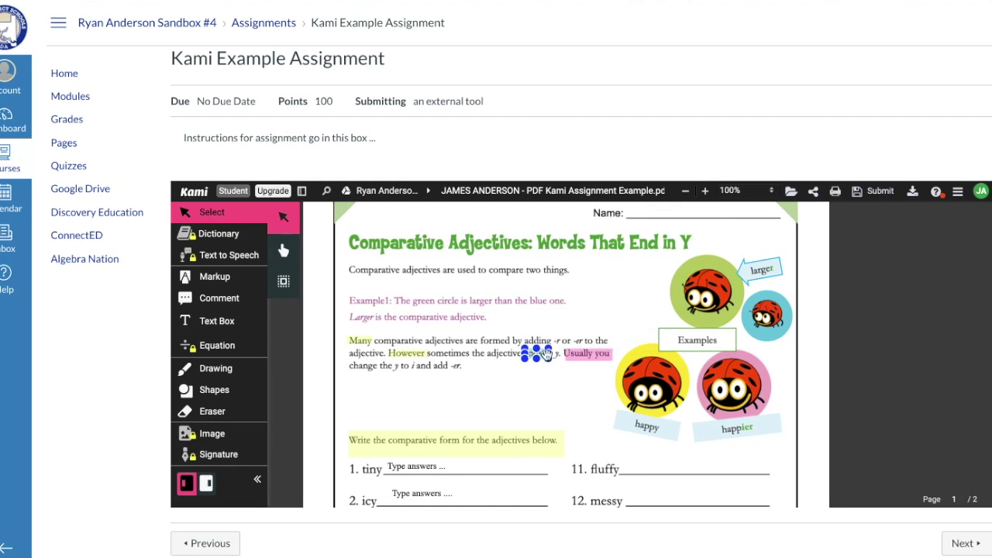
left_click(408, 353)
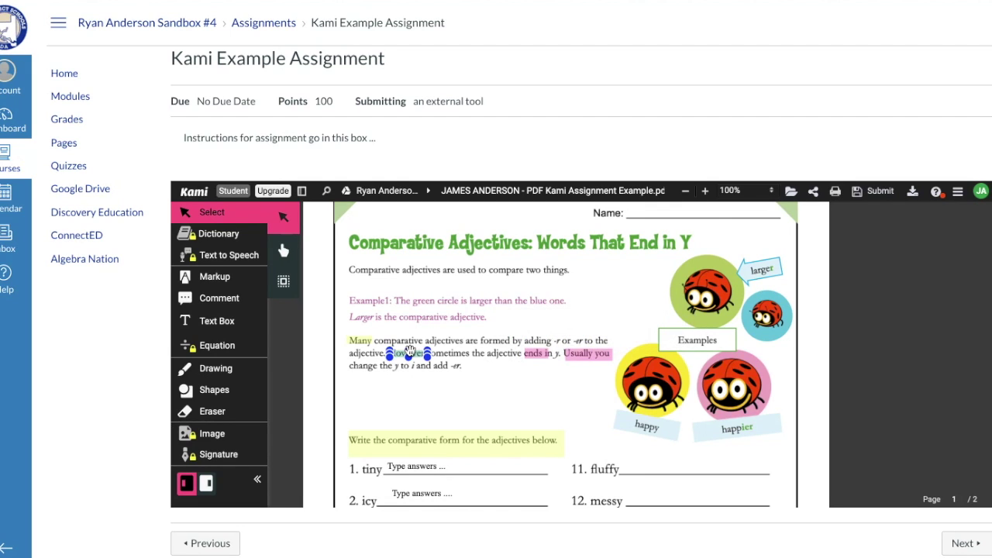
left_click(403, 375)
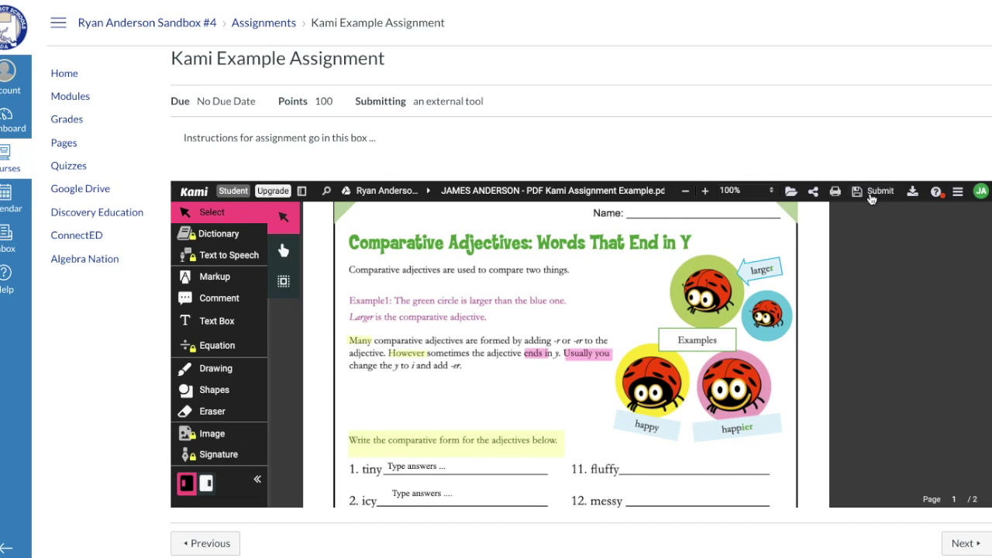
Step: Submit the annotated worksheet through Kami's Submit panel, then close the panel after saving
left_click(880, 194)
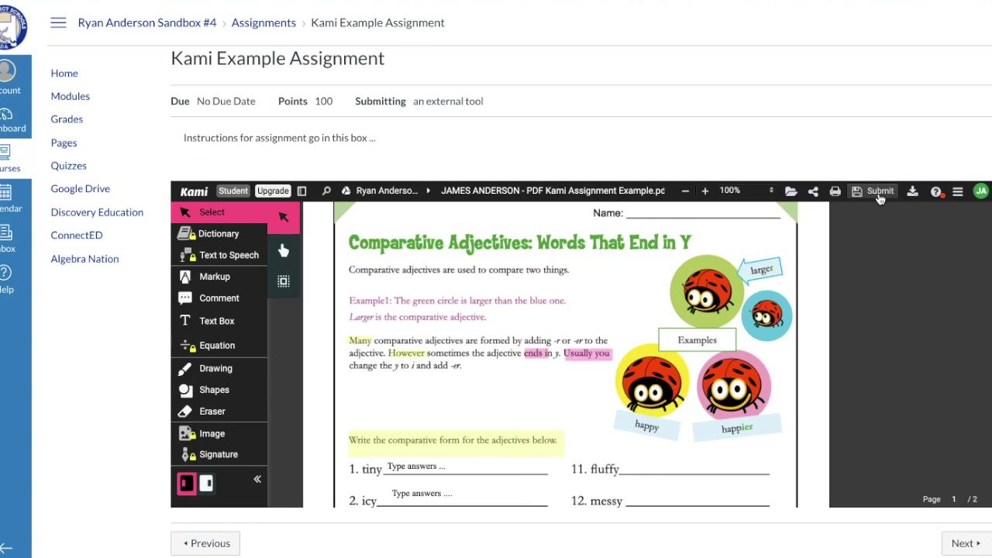
left_click(880, 195)
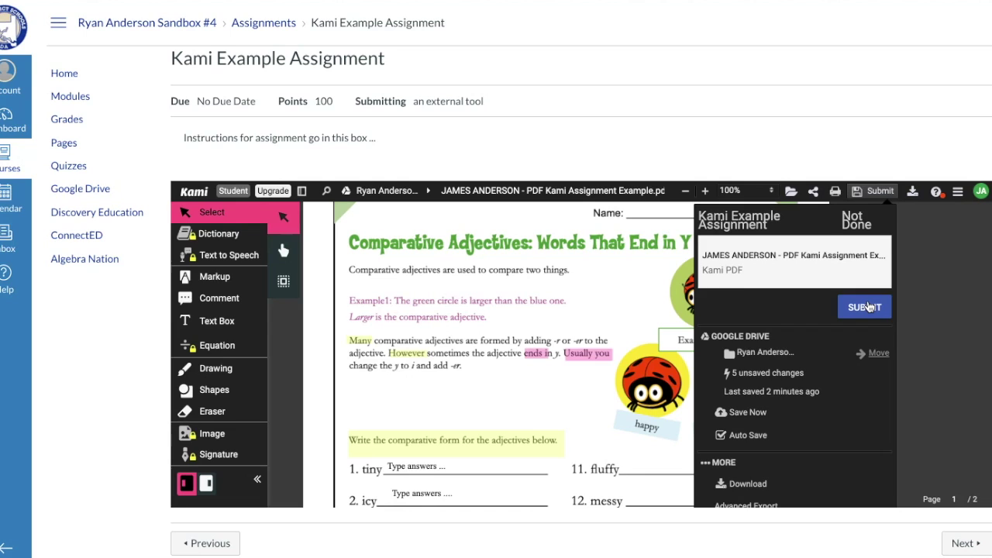
left_click(866, 306)
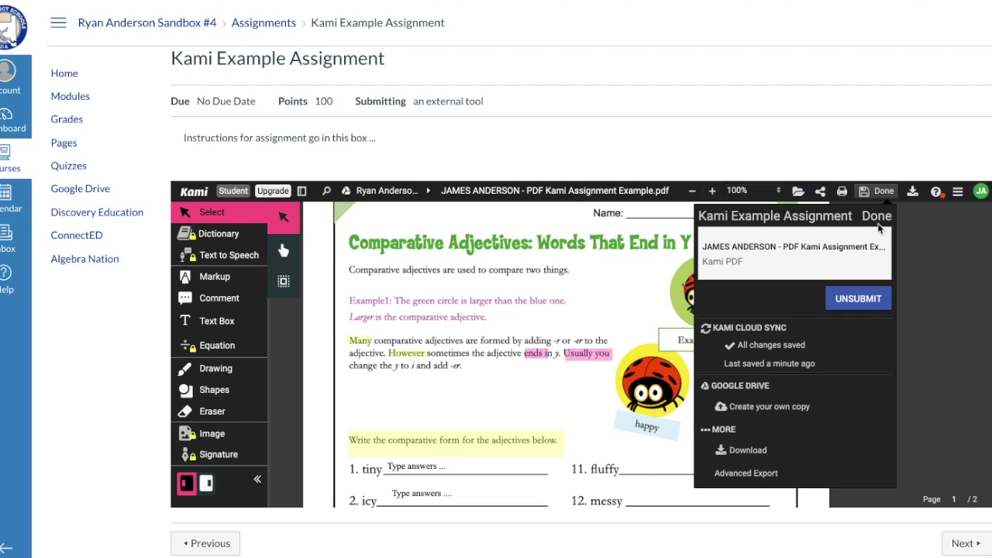
left_click(876, 216)
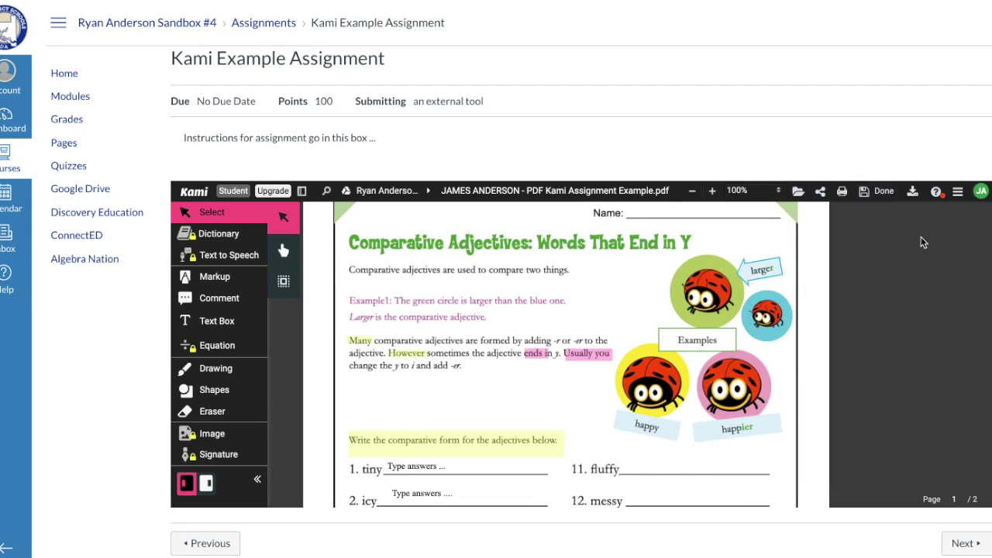